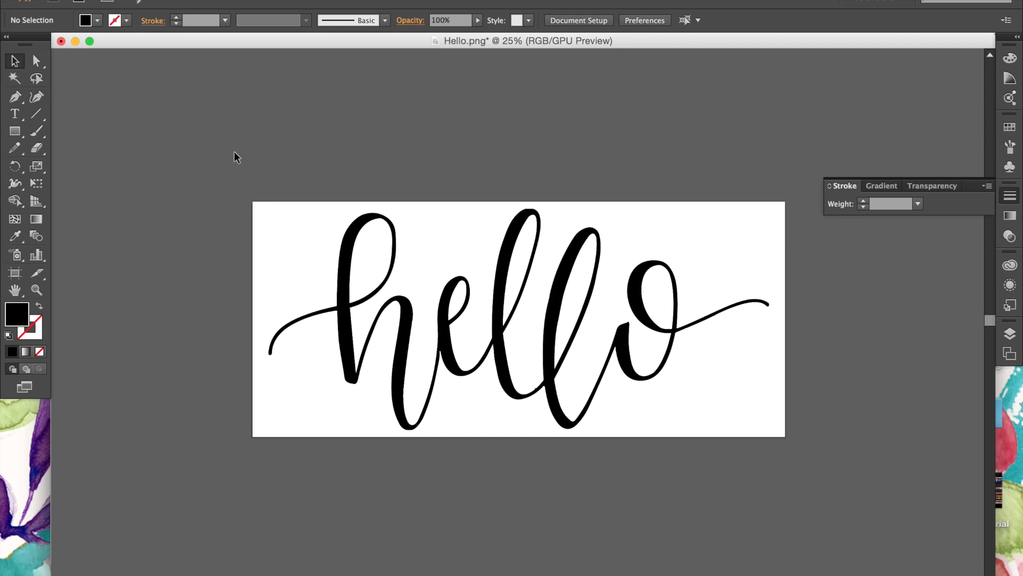
# Step: Open the photo 2016-02-02 21.11.04.jpg as a new document
pyautogui.click(346, 253)
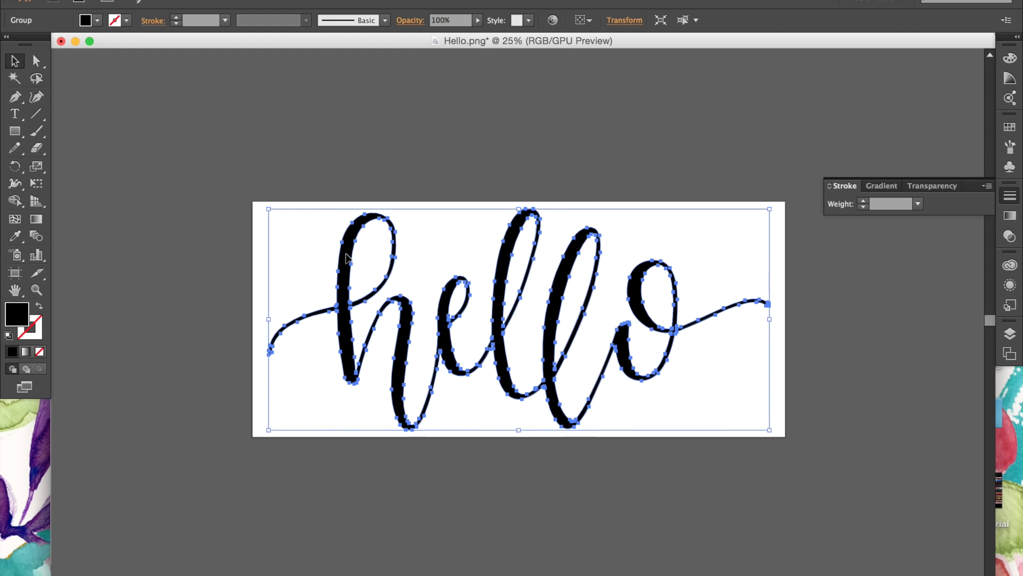
pyautogui.click(214, 170)
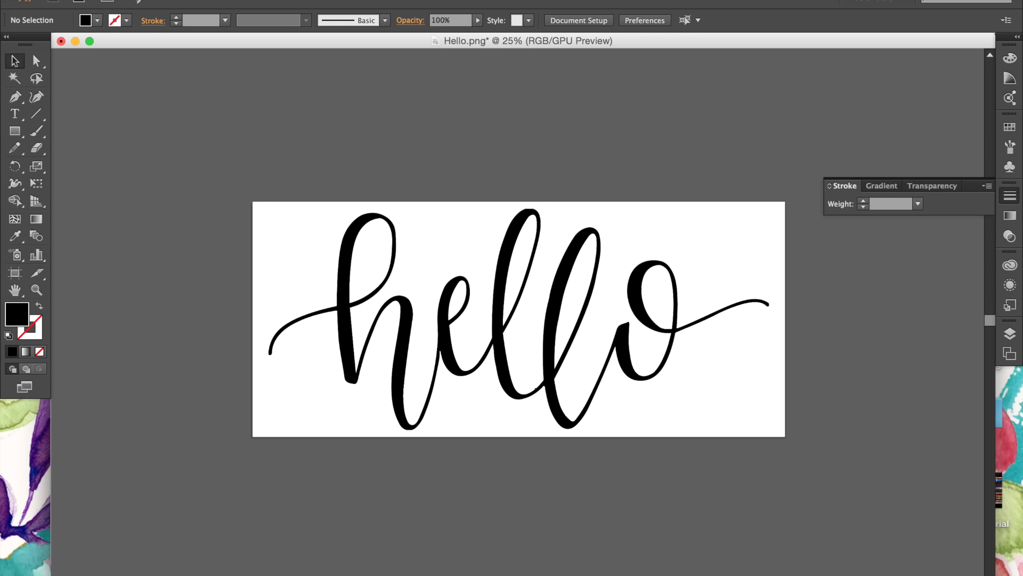
pyautogui.click(123, 1)
pyautogui.click(136, 19)
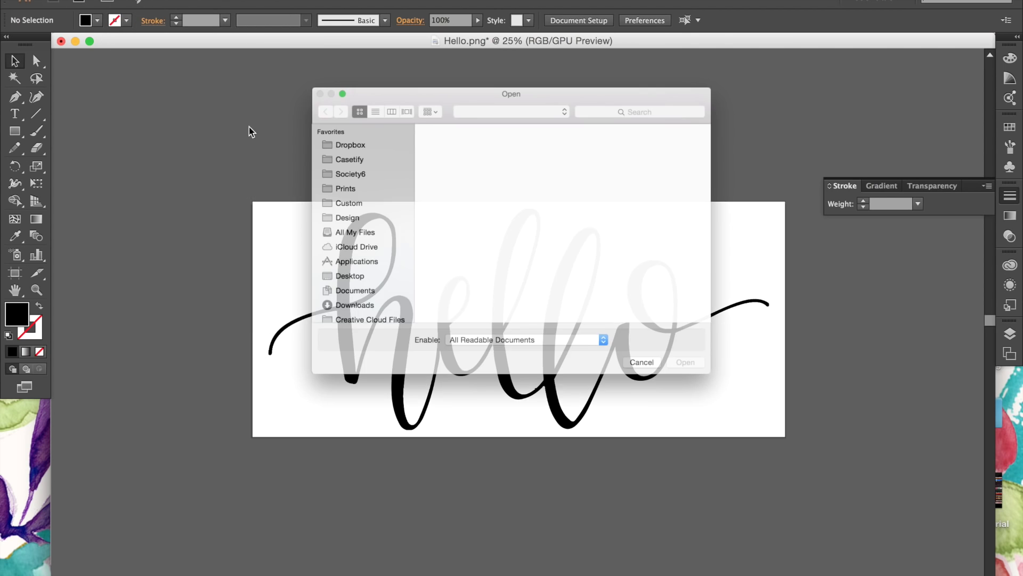
pyautogui.doubleClick(452, 138)
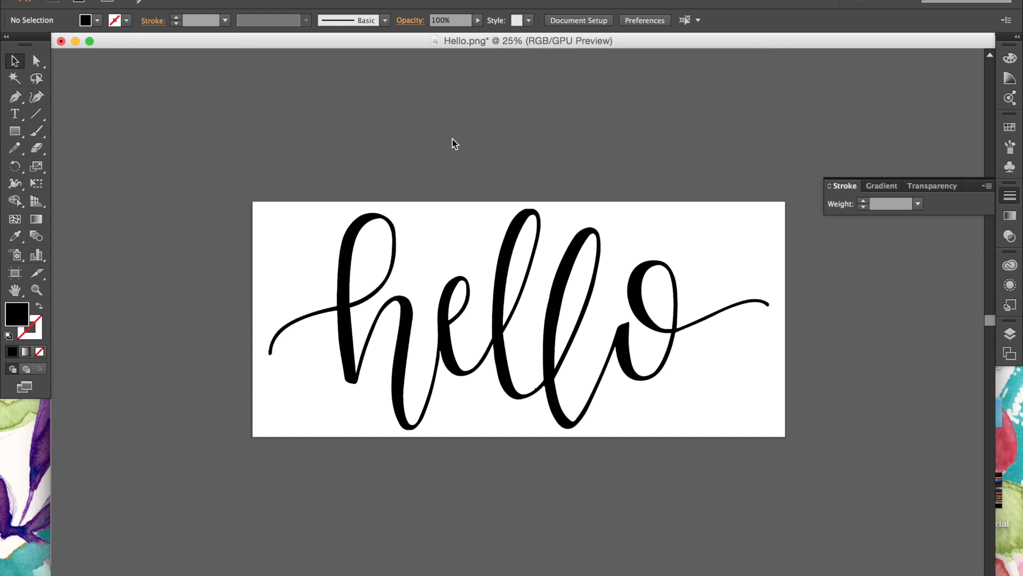
# Step: Select the hello photo and zoom out and in to inspect the ll letters
pyautogui.press('super+minus')
pyautogui.press('super+minus')
pyautogui.press('super+minus')
pyautogui.press('super+minus')
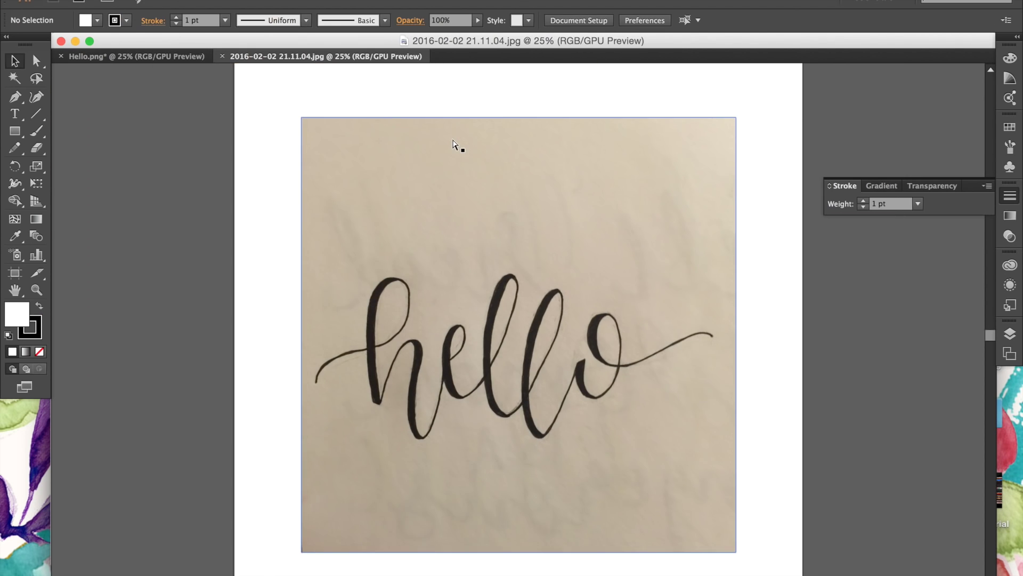
pyautogui.press('super+minus')
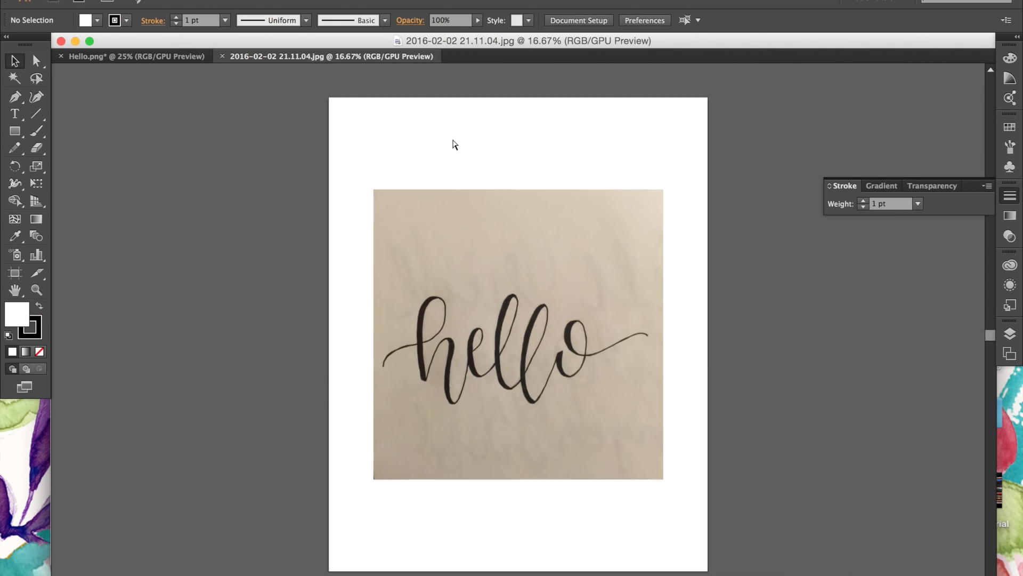
pyautogui.click(473, 274)
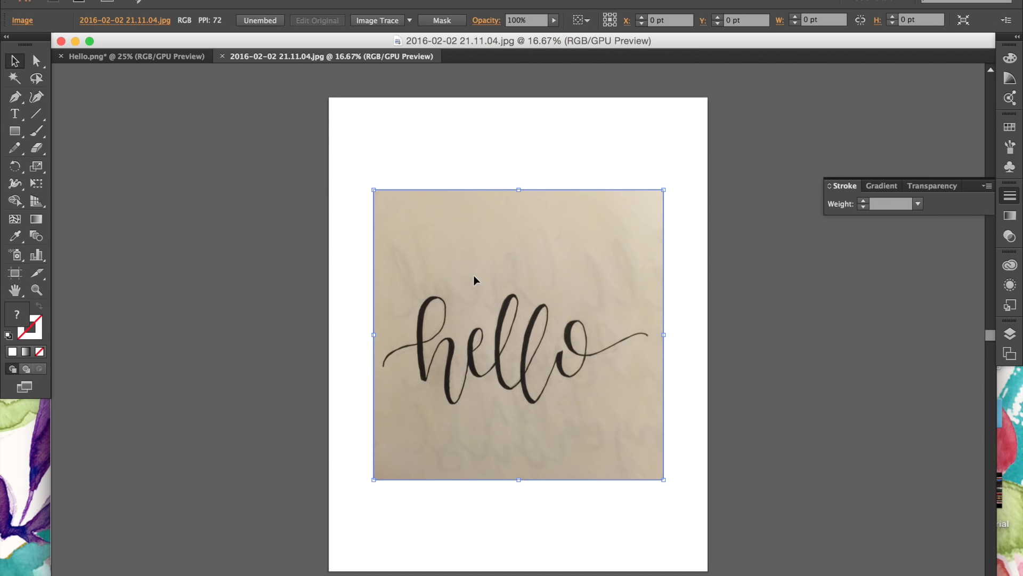
pyautogui.press('super+plus')
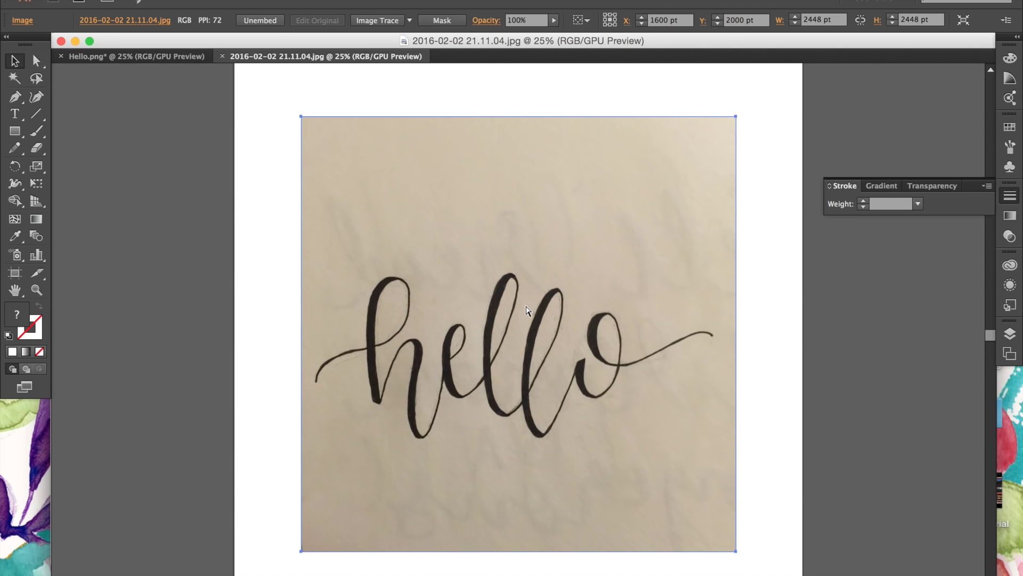
pyautogui.press('super+plus')
pyautogui.press('super+plus')
pyautogui.press('super+plus')
pyautogui.press('super+plus')
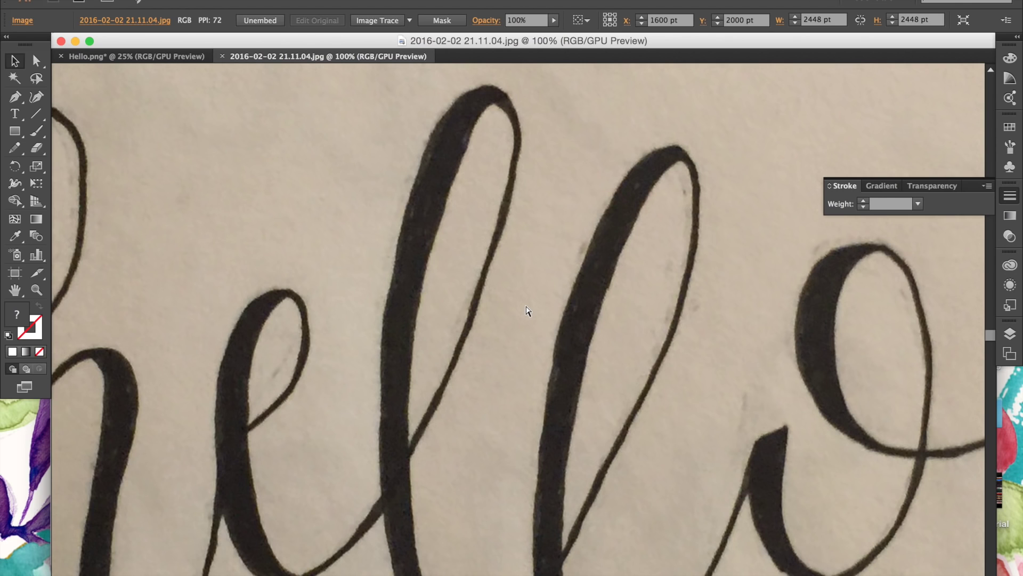
pyautogui.press('super+minus')
pyautogui.press('super+minus')
pyautogui.press('super+minus')
pyautogui.press('super+minus')
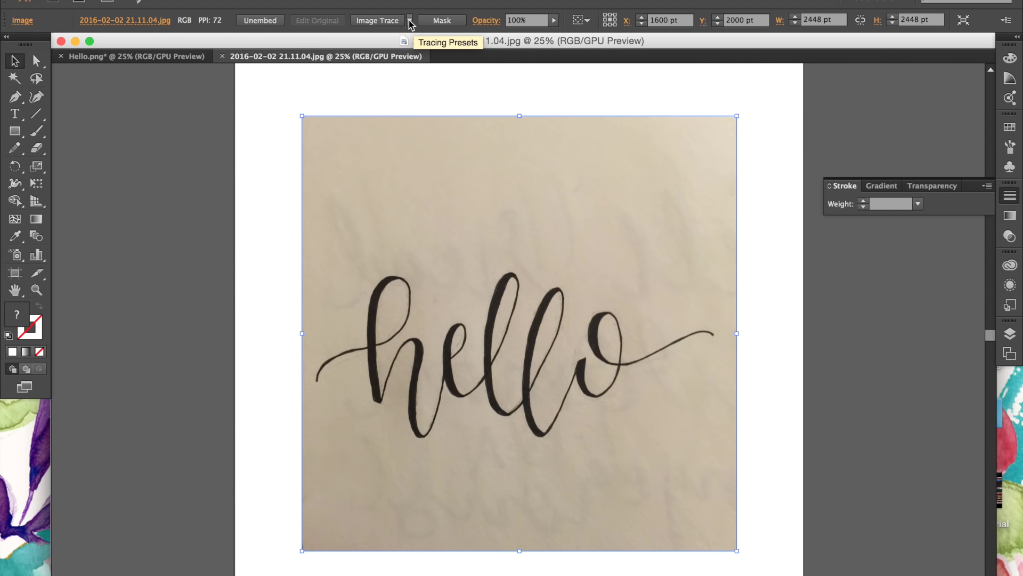
# Step: Image Trace the photo with the Sketched Art preset: black and white, threshold 128
pyautogui.click(410, 21)
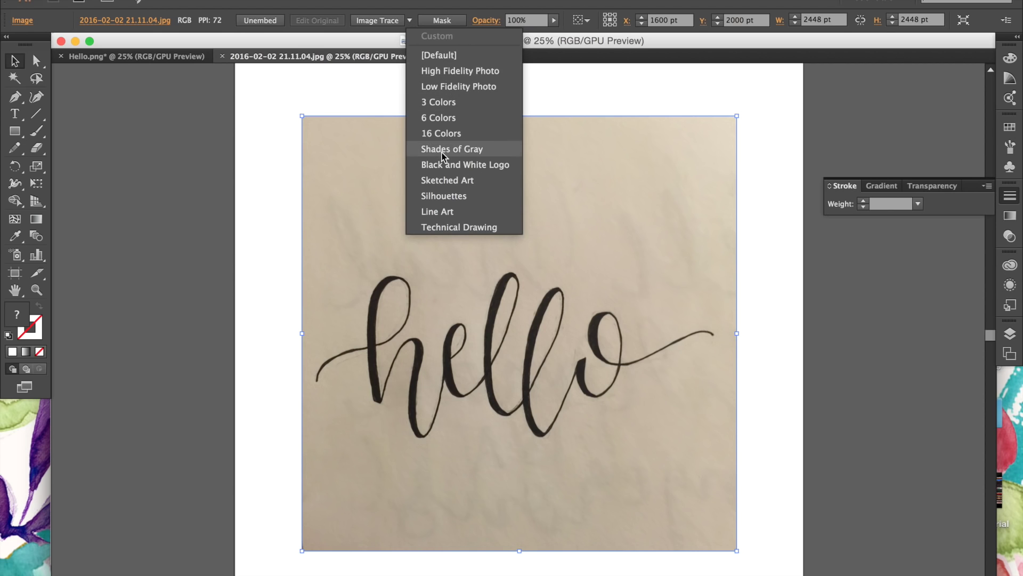
pyautogui.click(431, 182)
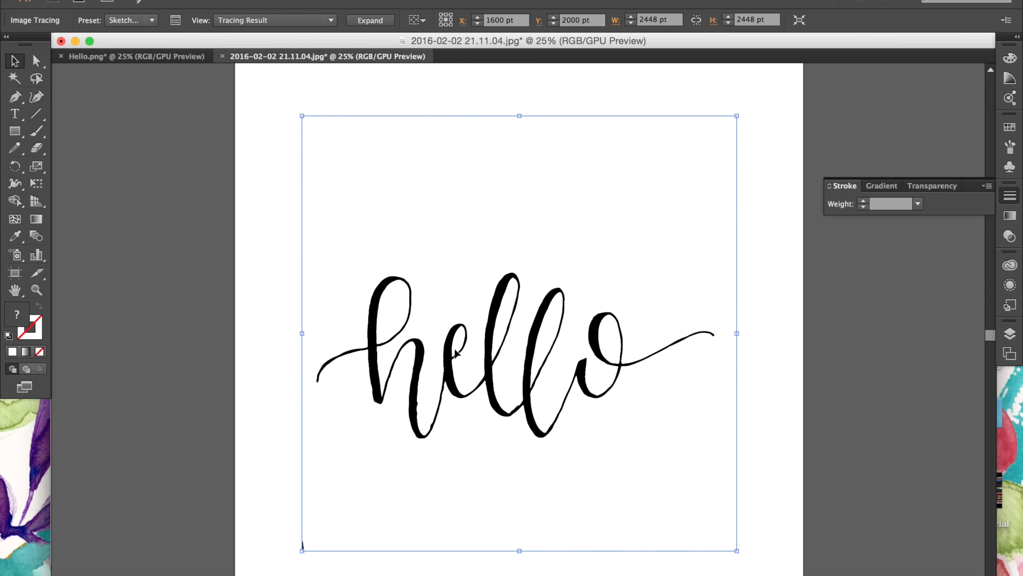
pyautogui.scroll(4, 456, 352)
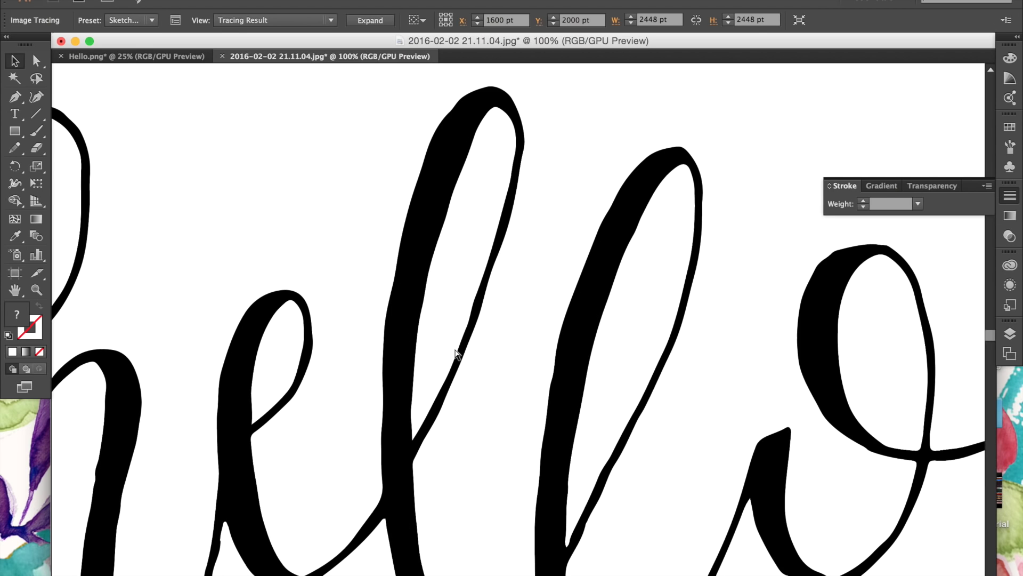
pyautogui.scroll(-4, 456, 352)
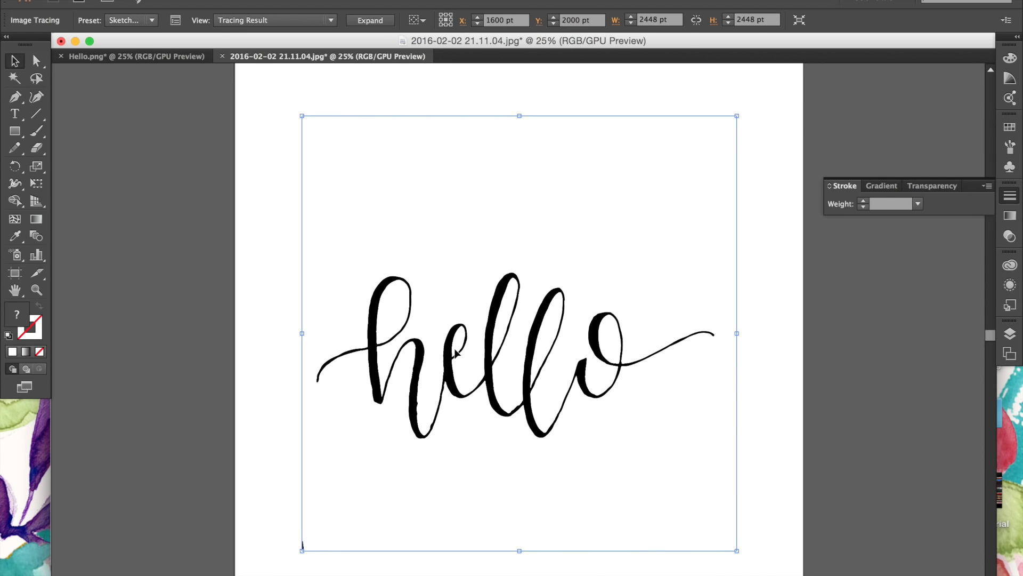
pyautogui.click(176, 22)
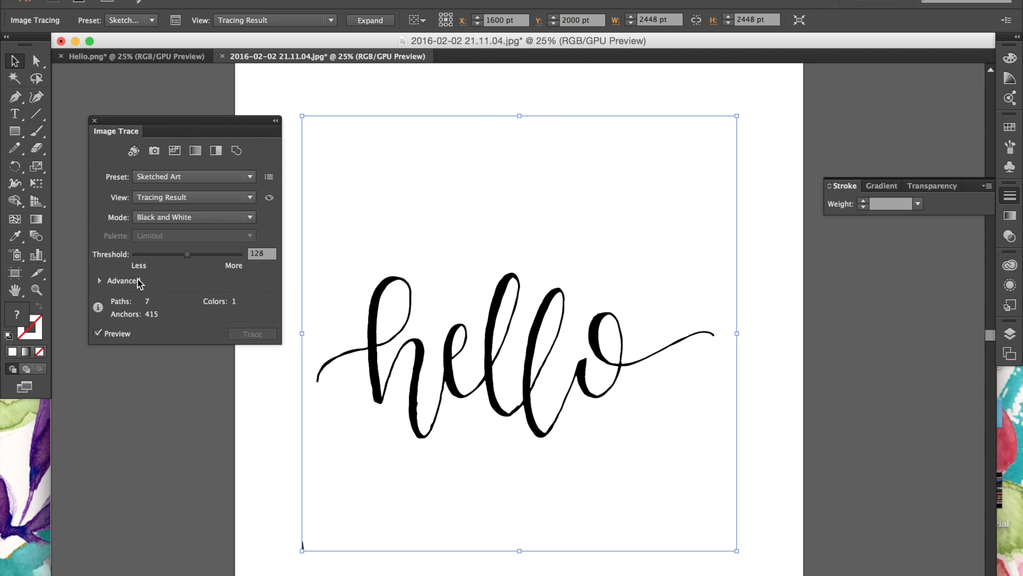
# Step: In Advanced trace settings set Paths 1%, Corners 82%, Noise 81 px, threshold 113
pyautogui.click(100, 280)
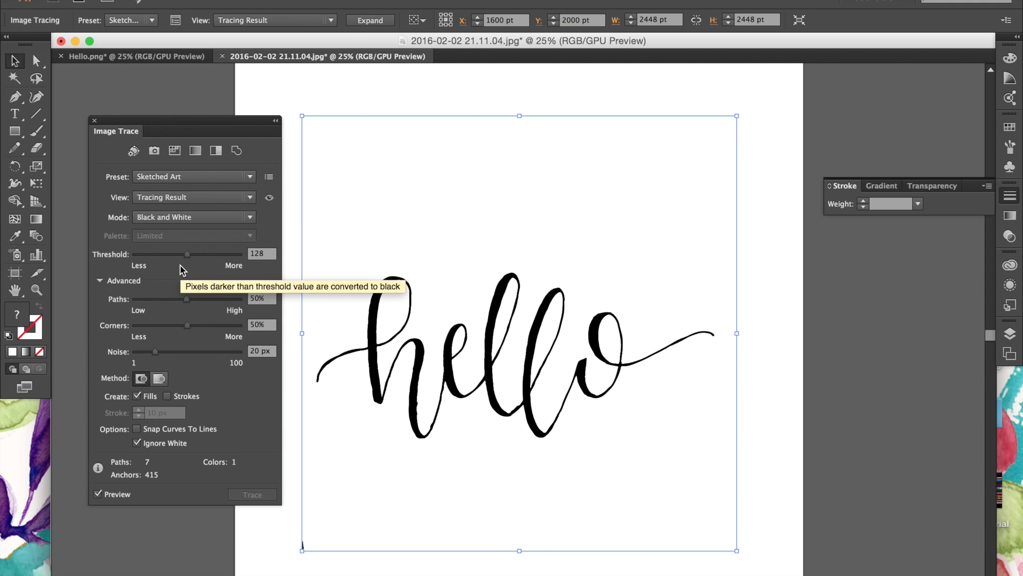
pyautogui.click(134, 300)
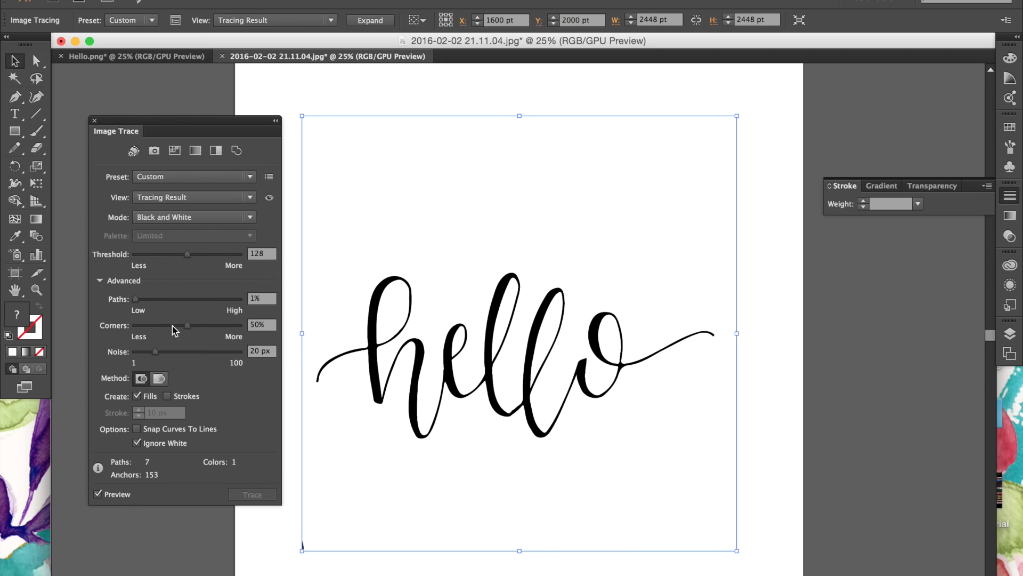
pyautogui.click(221, 325)
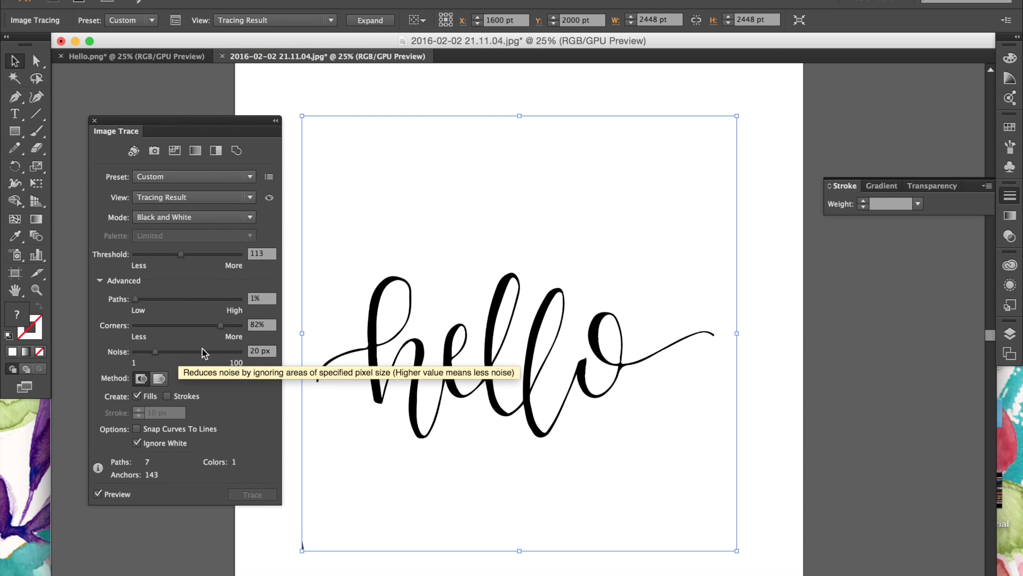
pyautogui.click(219, 351)
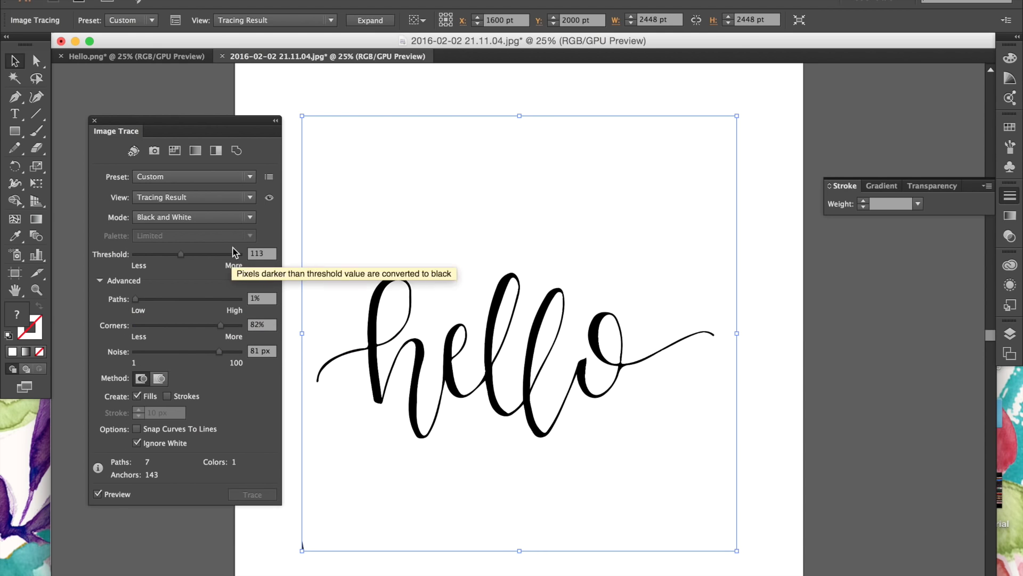
pyautogui.click(95, 121)
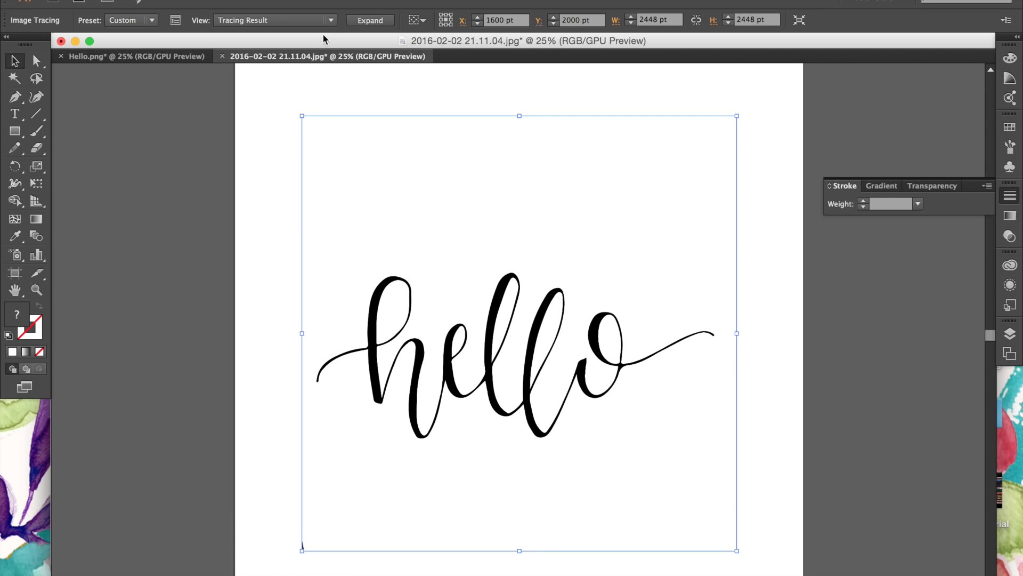
# Step: Expand the tracing into editable vector paths and zoom in on them
pyautogui.click(370, 20)
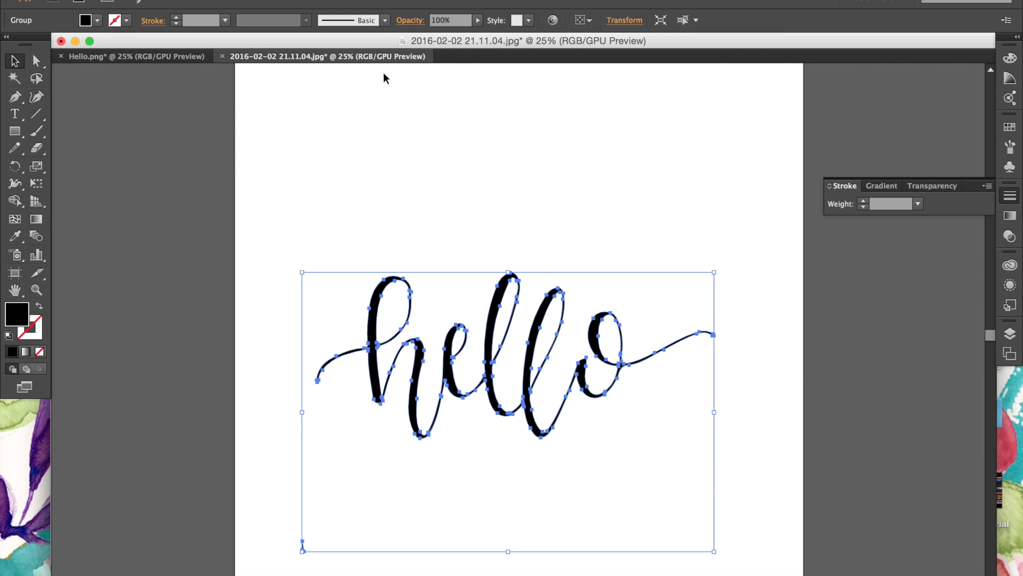
pyautogui.press('super+equal')
pyautogui.press('super+equal')
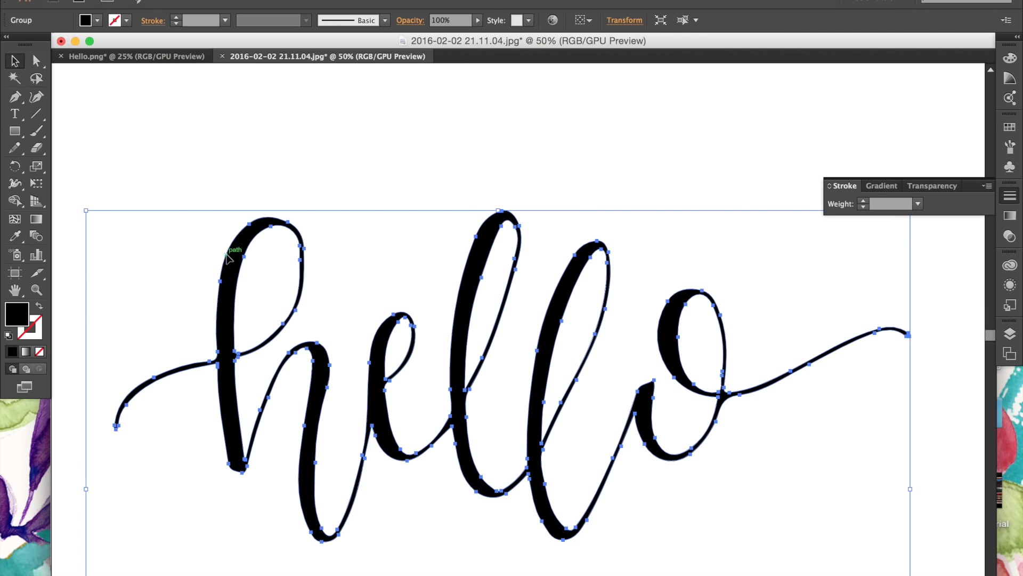
pyautogui.scroll(-5, 224, 266)
pyautogui.scroll(-1, 227, 259)
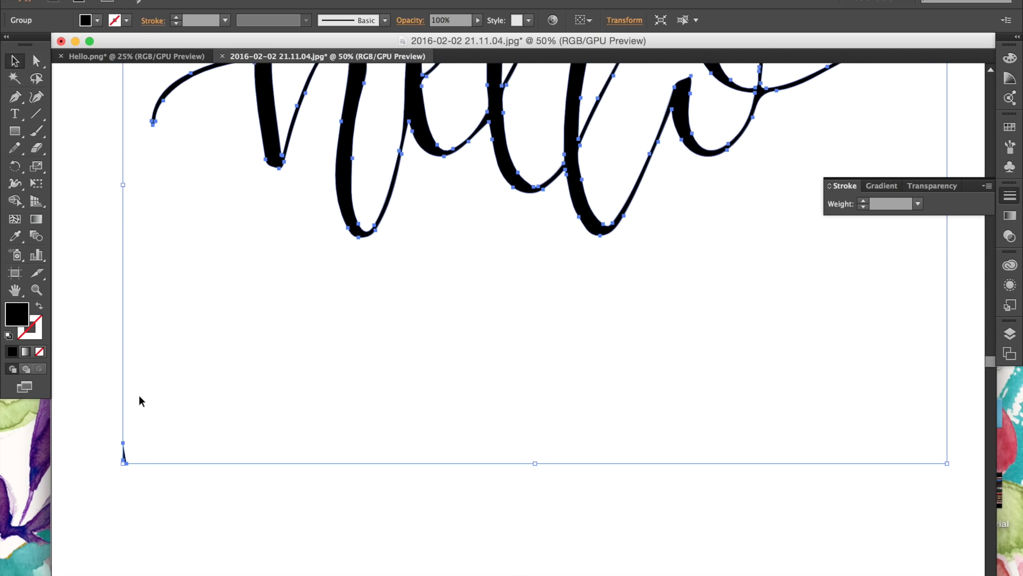
# Step: Ungroup the traced lettering group into separate paths
pyautogui.rightClick(272, 134)
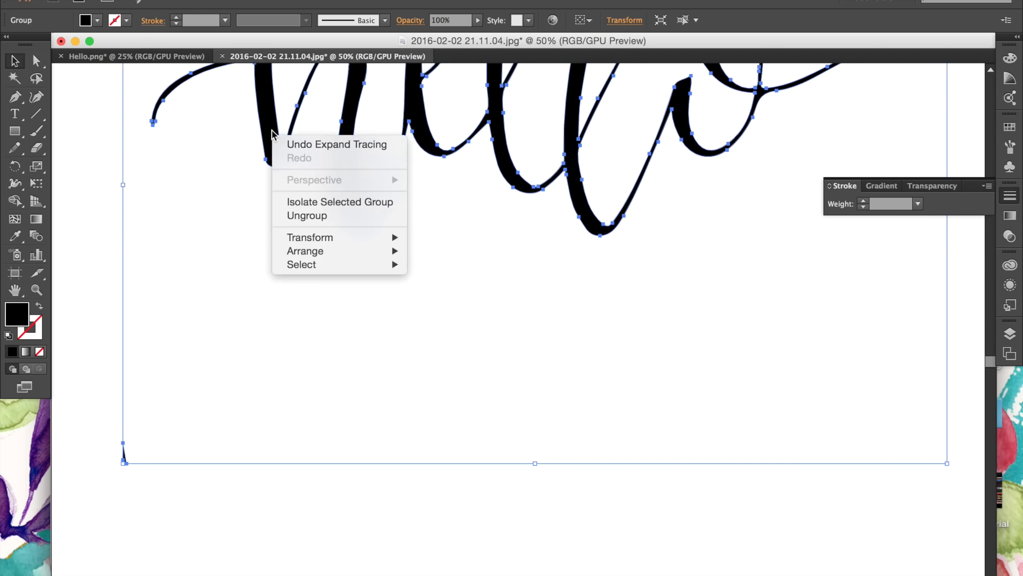
pyautogui.click(115, 92)
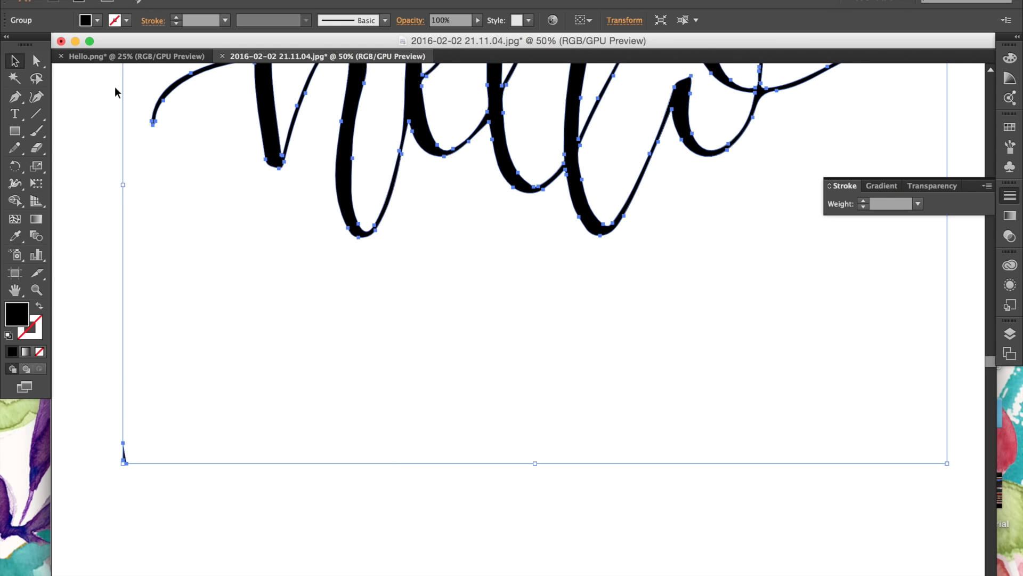
pyautogui.click(76, 152)
pyautogui.click(153, 122)
pyautogui.rightClick(271, 129)
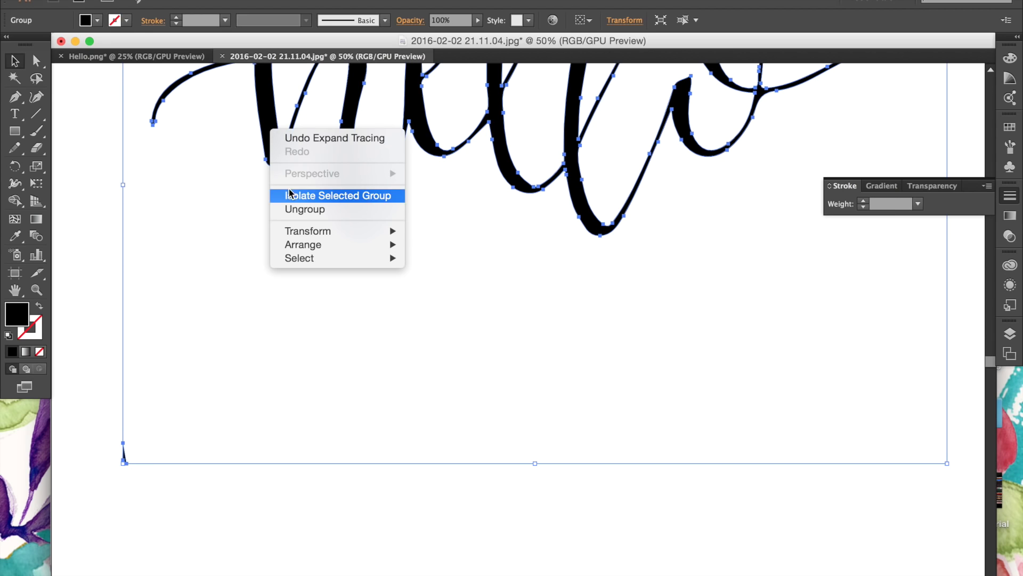
pyautogui.click(289, 209)
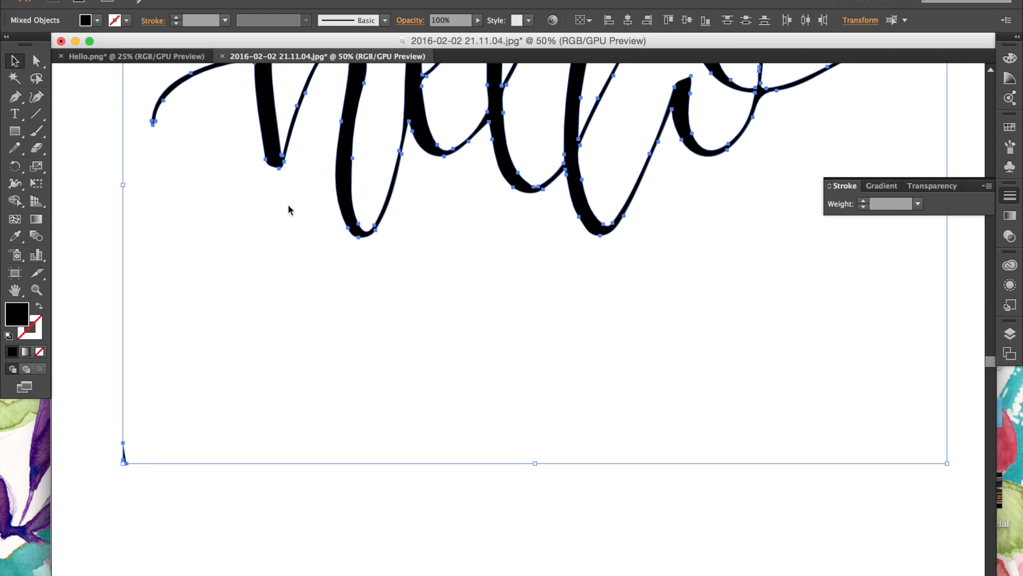
pyautogui.click(88, 181)
# Step: Delete the small stray mark below the lettering using Direct Selection
pyautogui.click(39, 62)
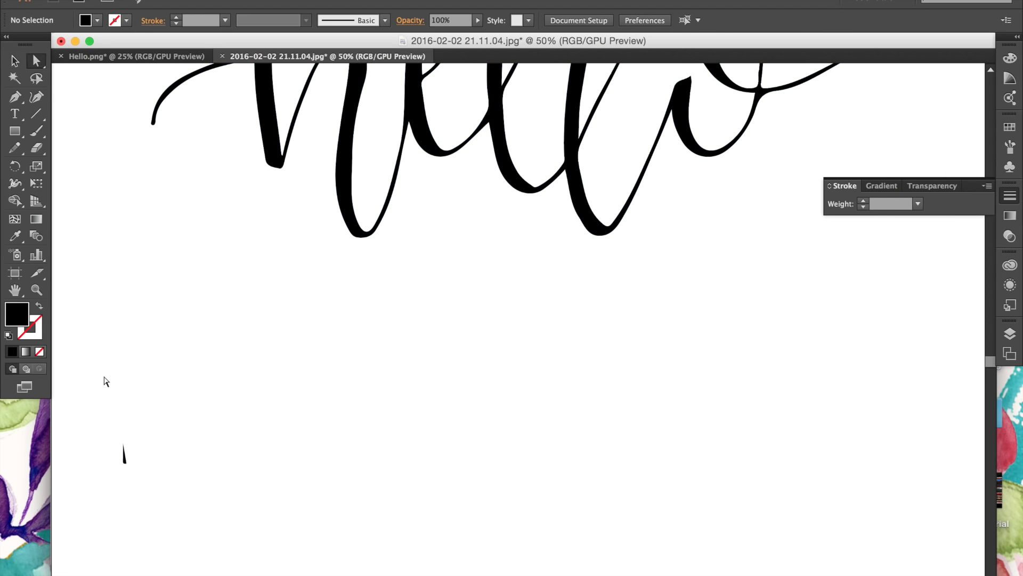
pyautogui.moveTo(108, 496); pyautogui.dragTo(154, 421)
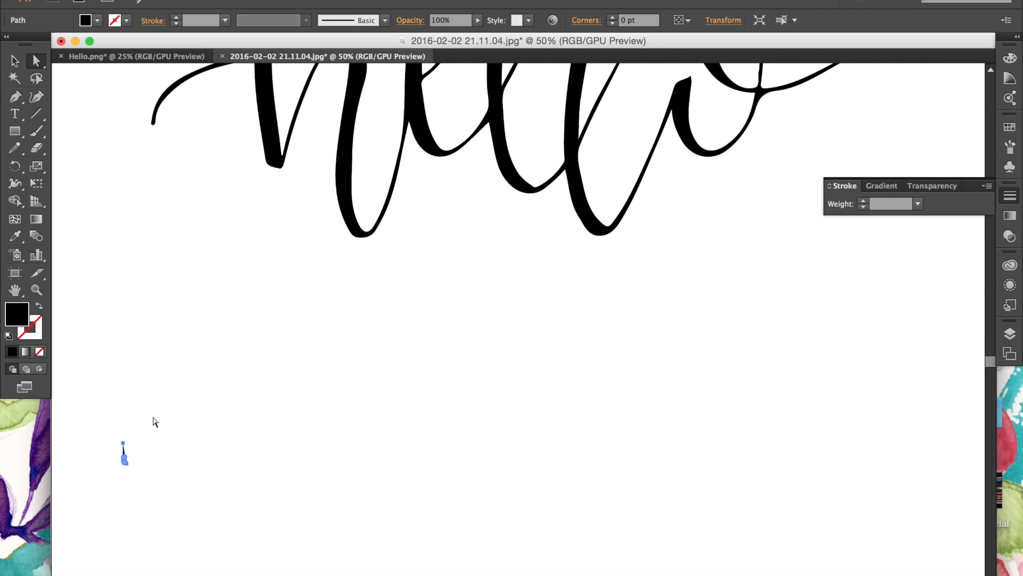
pyautogui.press('Delete')
pyautogui.scroll(5, 154, 422)
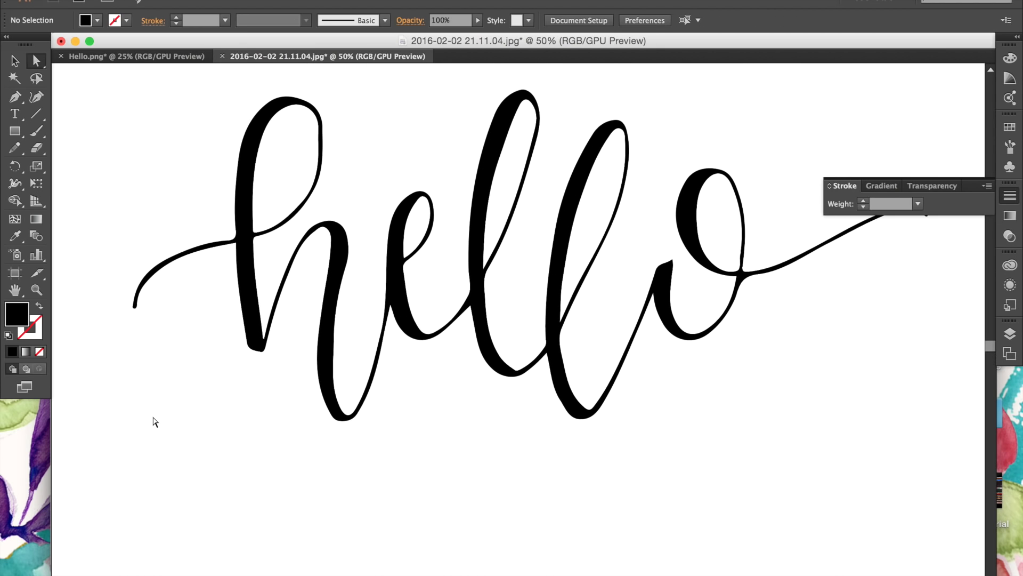
pyautogui.scroll(2, 155, 421)
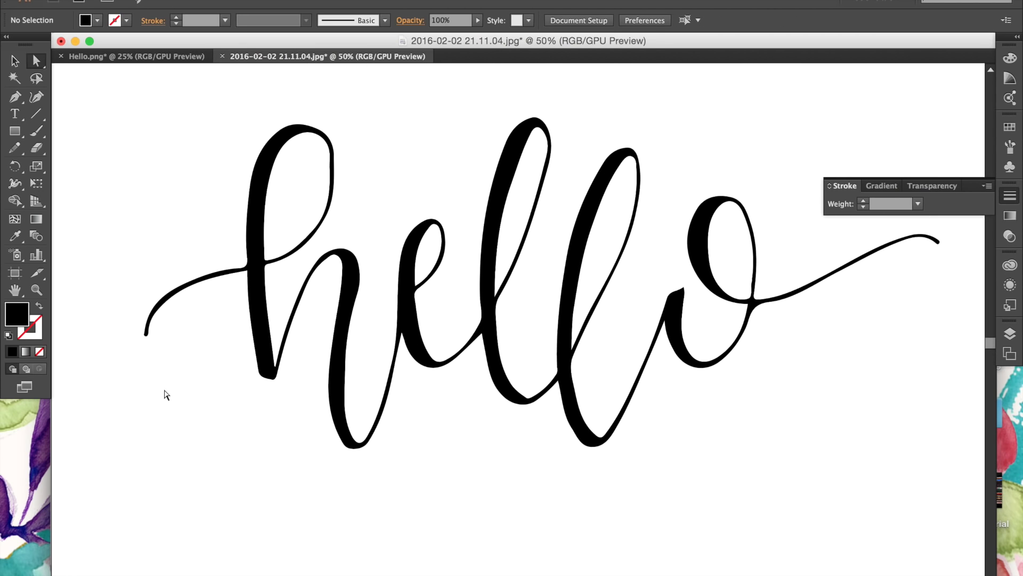
# Step: Inspect the strokes at 100% zoom and select the h's lead-in stroke path
pyautogui.press('super+equal')
pyautogui.press('super+equal')
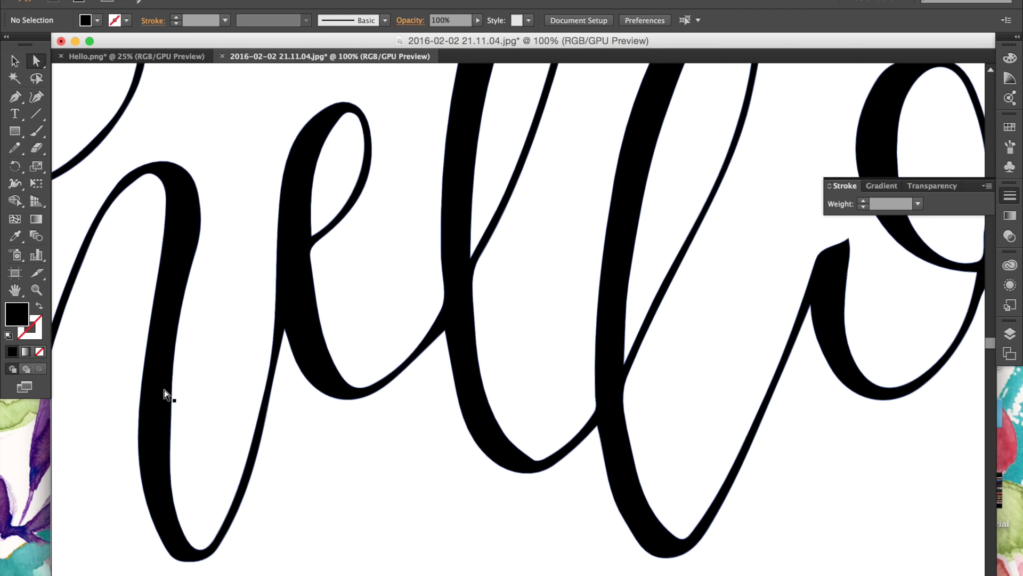
pyautogui.hscroll(-4, 164, 388)
pyautogui.scroll(1, 164, 388)
pyautogui.scroll(3, 174, 298)
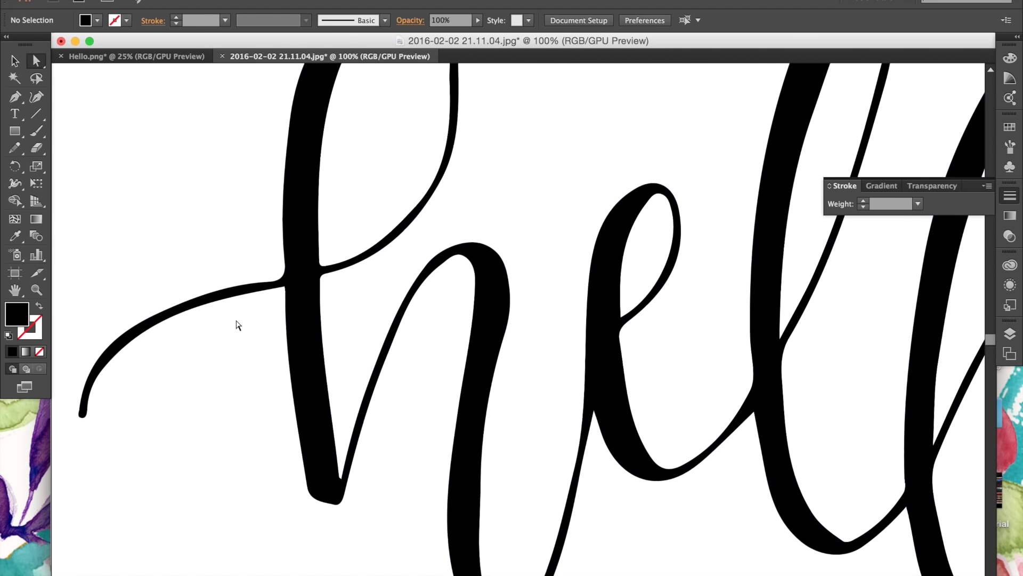
pyautogui.scroll(1, 222, 357)
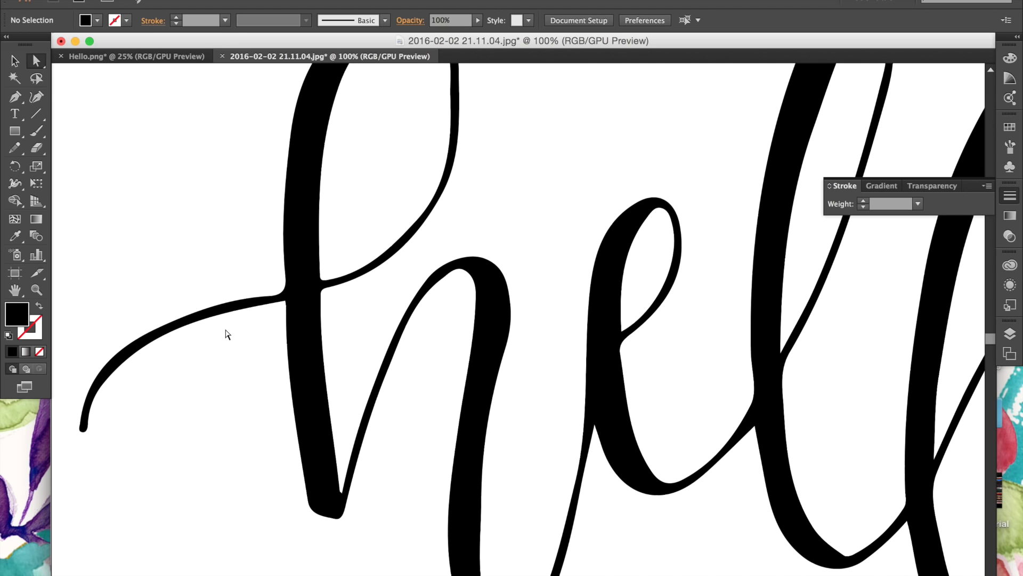
pyautogui.press('super+minus')
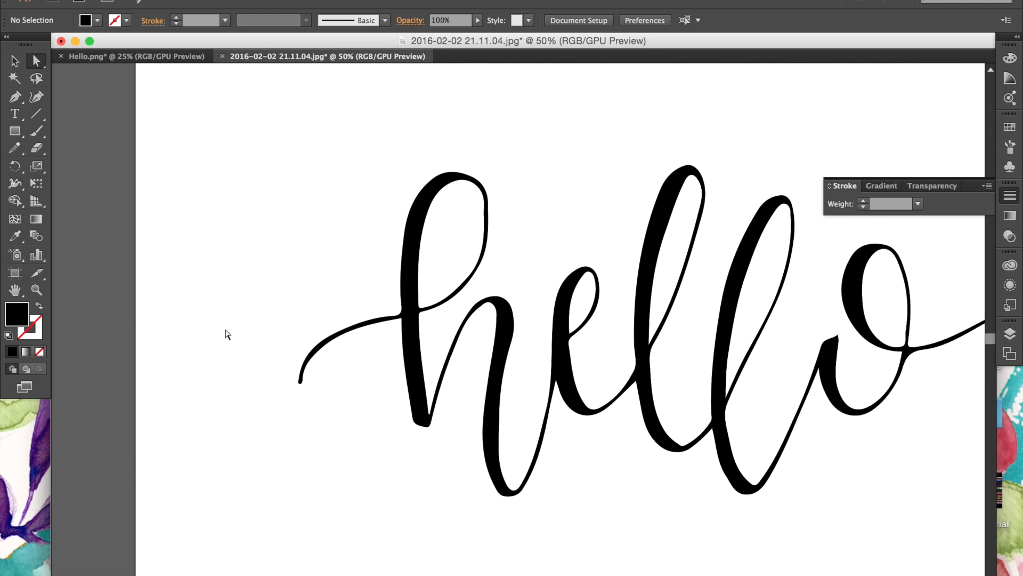
pyautogui.hscroll(5, 226, 330)
pyautogui.hscroll(3, 226, 333)
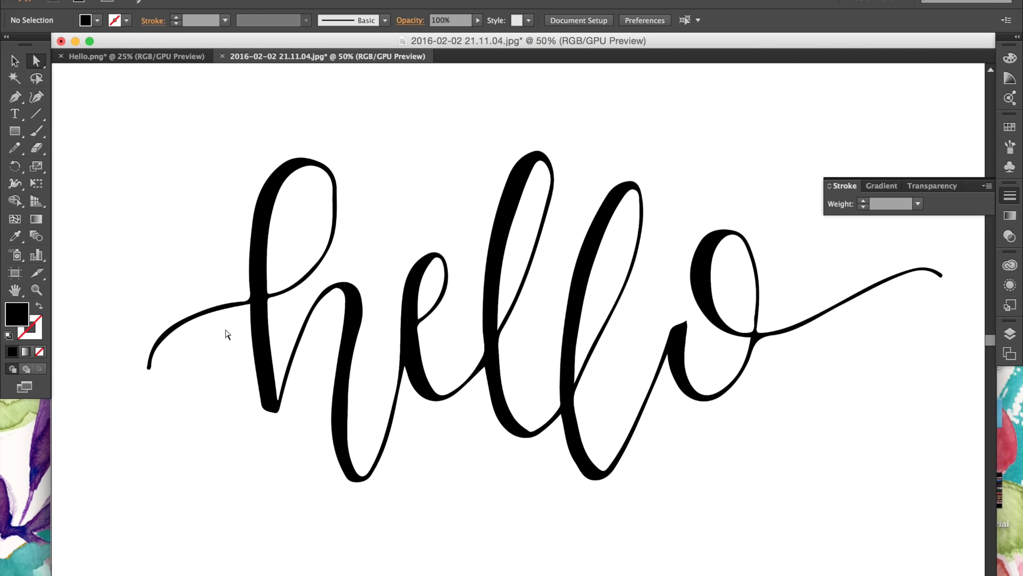
pyautogui.press('super+1')
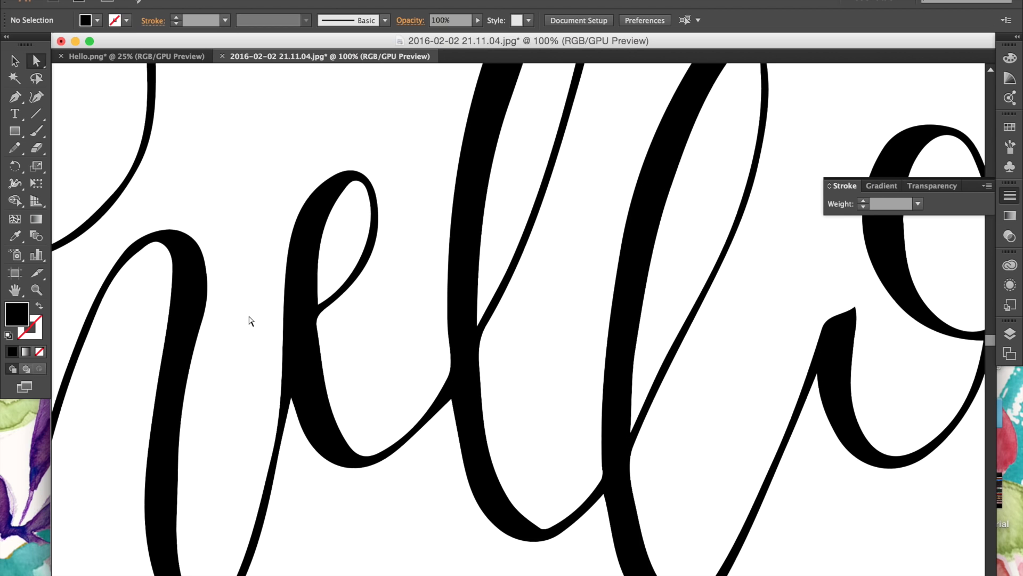
pyautogui.hscroll(-10, 251, 319)
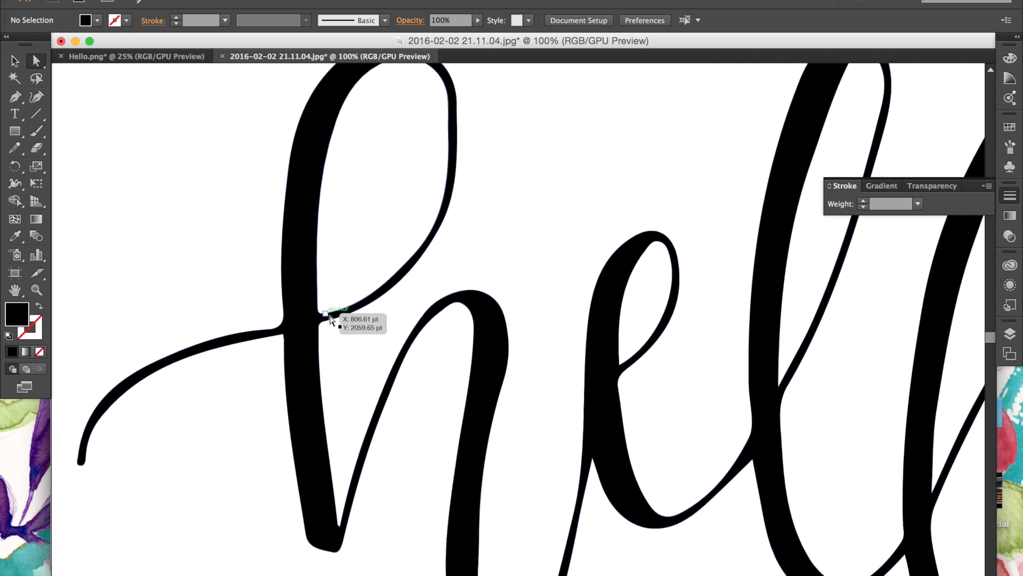
pyautogui.click(280, 330)
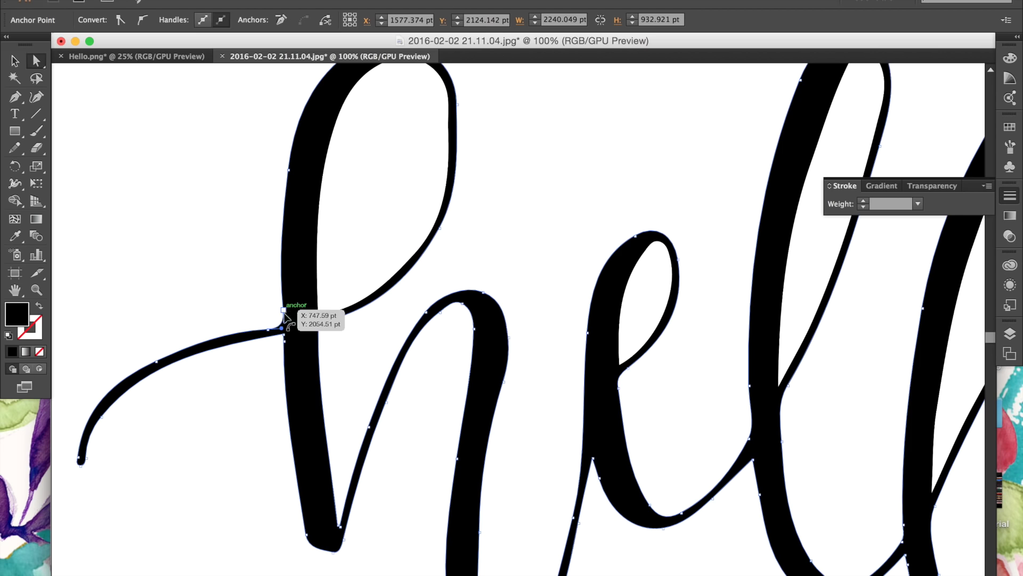
# Step: Convert the anchor where the h's lead-in meets its stem to a corner and reshape the curve
pyautogui.click(268, 330)
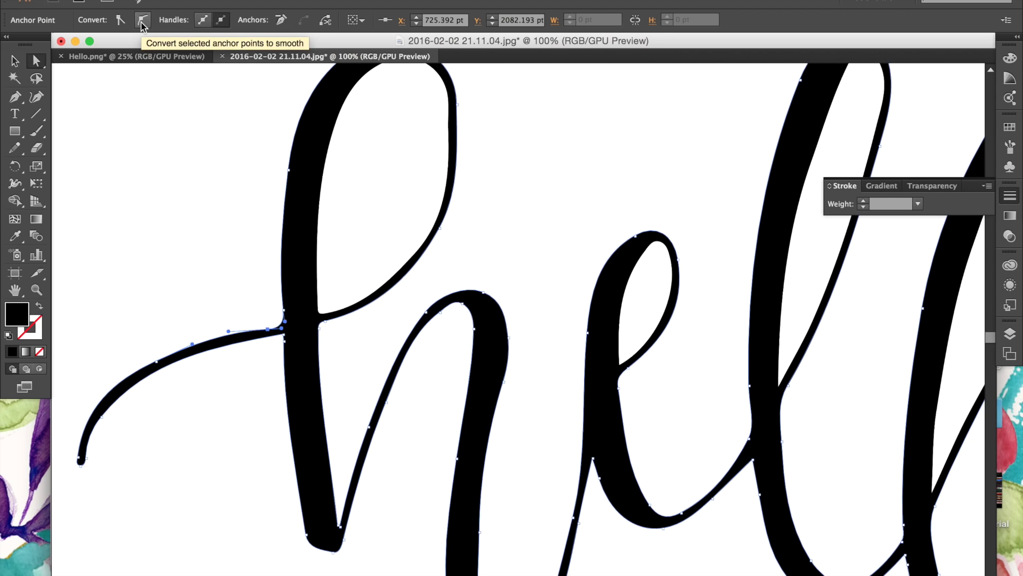
pyautogui.click(142, 25)
pyautogui.click(120, 21)
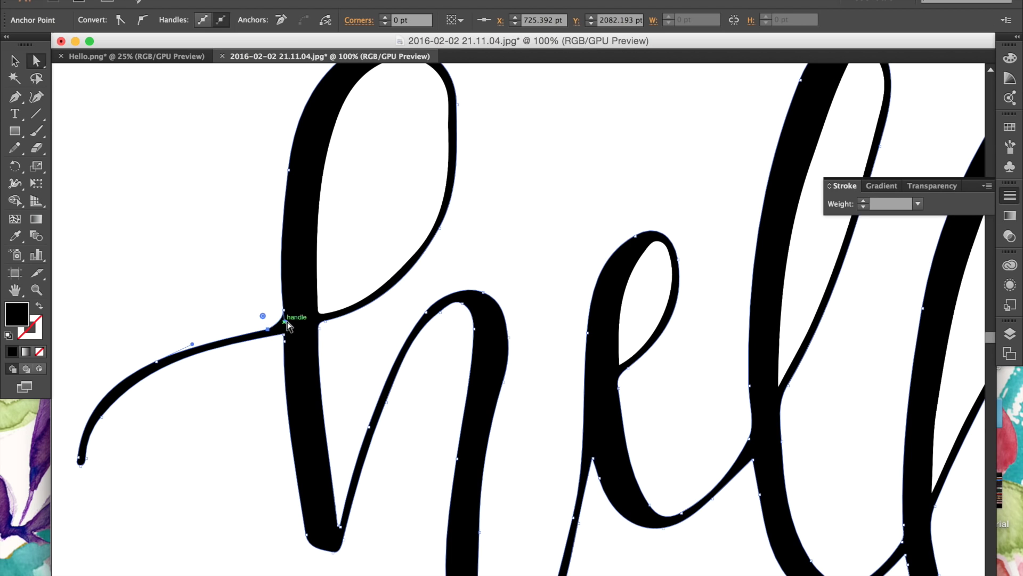
pyautogui.moveTo(285, 321)
pyautogui.mouseDown()
pyautogui.moveTo(292, 328)
pyautogui.moveTo(272, 335)
pyautogui.moveTo(289, 334)
pyautogui.moveTo(283, 320)
pyautogui.mouseUp()
# Step: Move the junction anchor toward the h stem; convert the stem anchor to a corner and raise it
pyautogui.click(268, 330)
pyautogui.moveTo(268, 330); pyautogui.dragTo(285, 329)
pyautogui.click(283, 309)
pyautogui.click(144, 20)
pyautogui.moveTo(285, 311); pyautogui.dragTo(284, 299)
pyautogui.click(144, 20)
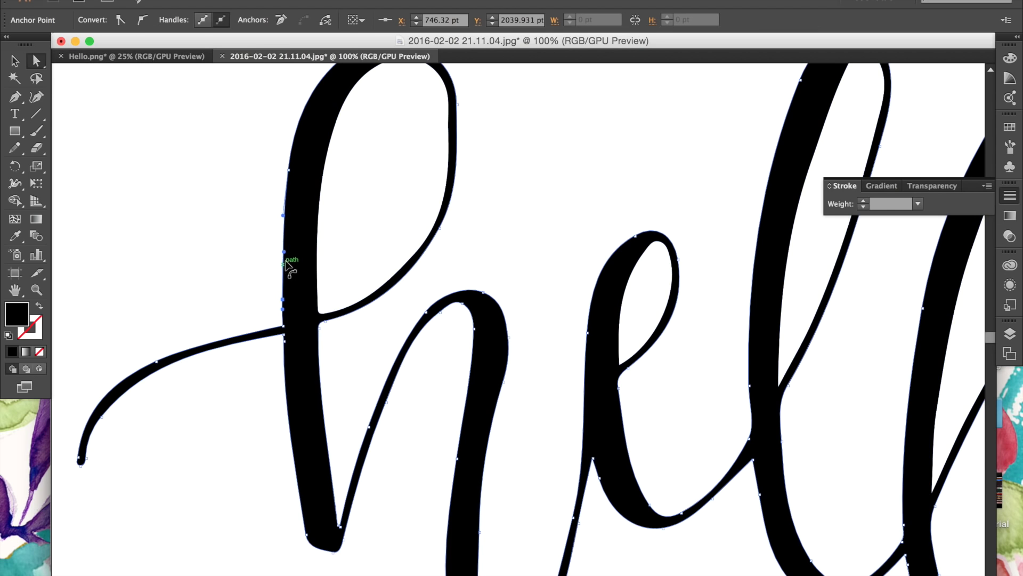
pyautogui.moveTo(283, 300); pyautogui.dragTo(280, 291)
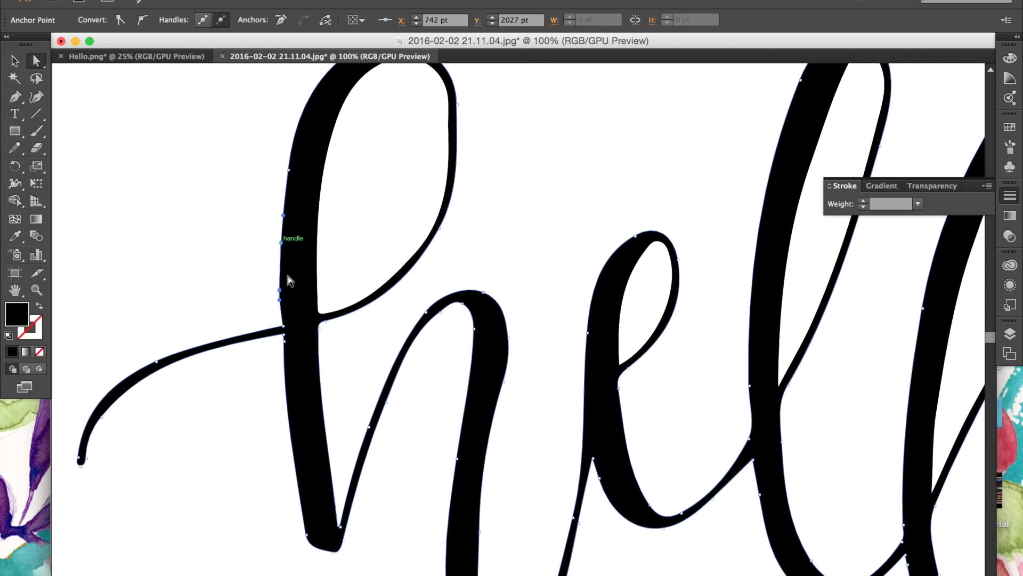
# Step: Nudge the lead-in junction anchor 1 pt left and reshape its curve
pyautogui.click(285, 328)
pyautogui.press('Left')
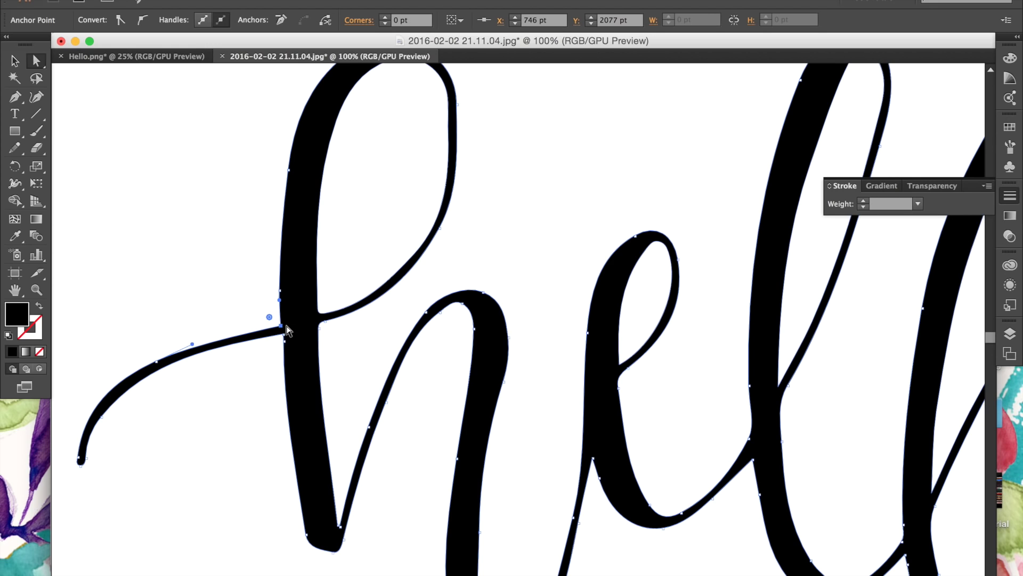
pyautogui.moveTo(287, 331); pyautogui.dragTo(285, 341)
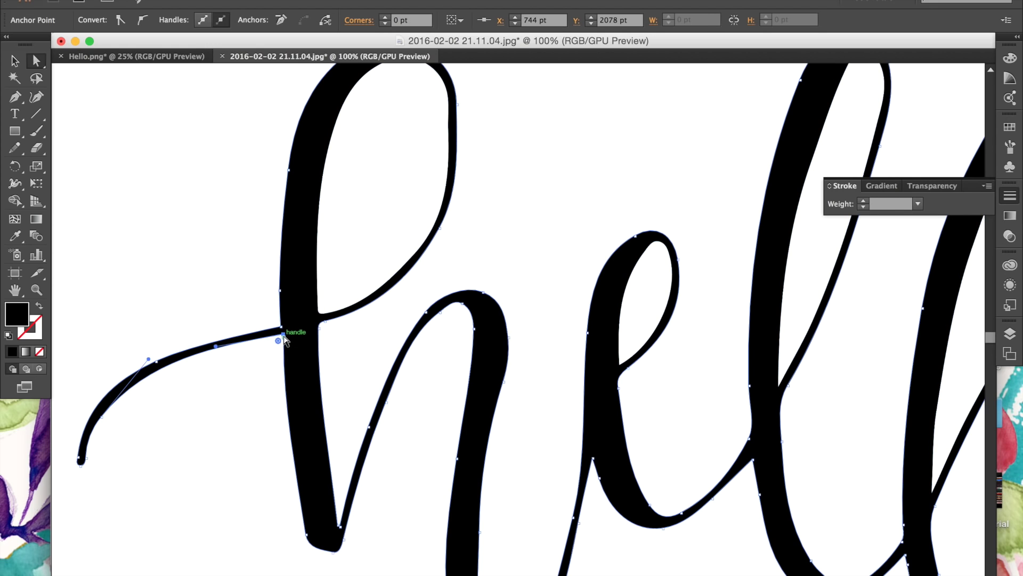
pyautogui.click(261, 372)
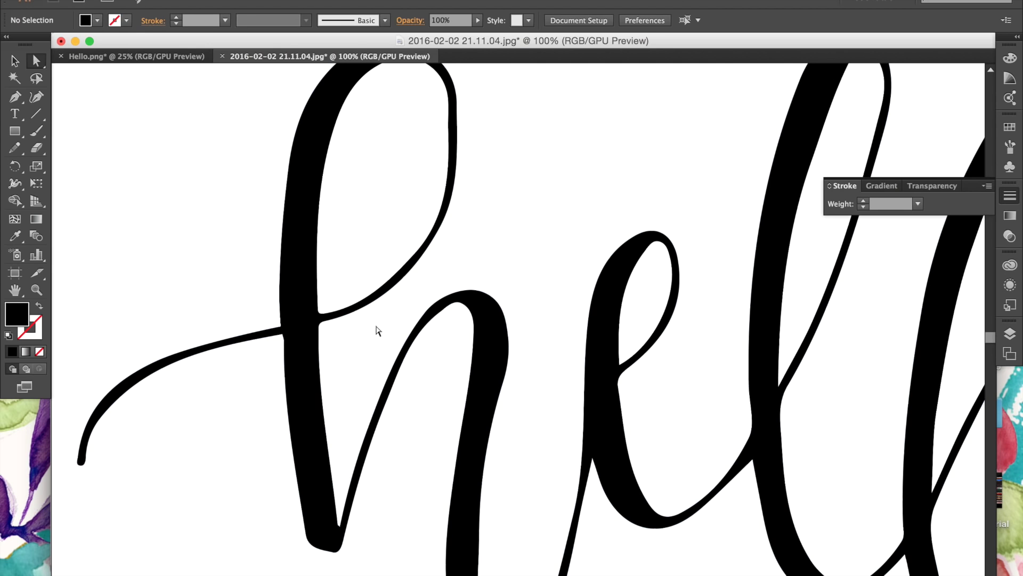
# Step: Smooth the inner edge of the h's right-hand downstroke by adjusting an anchor and its handle
pyautogui.scroll(-4, 488, 368)
pyautogui.click(470, 370)
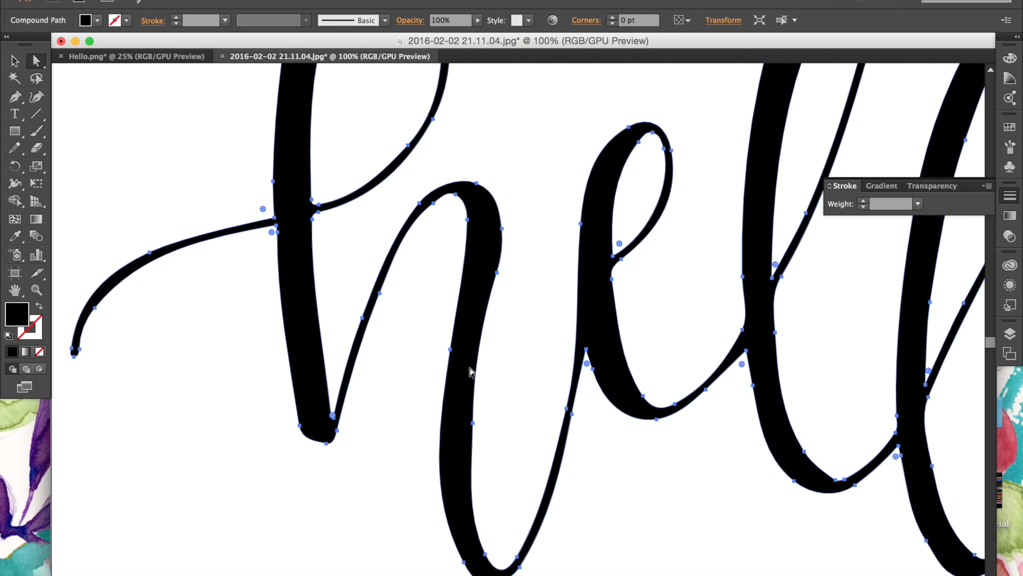
pyautogui.click(474, 422)
pyautogui.moveTo(474, 422); pyautogui.dragTo(477, 423)
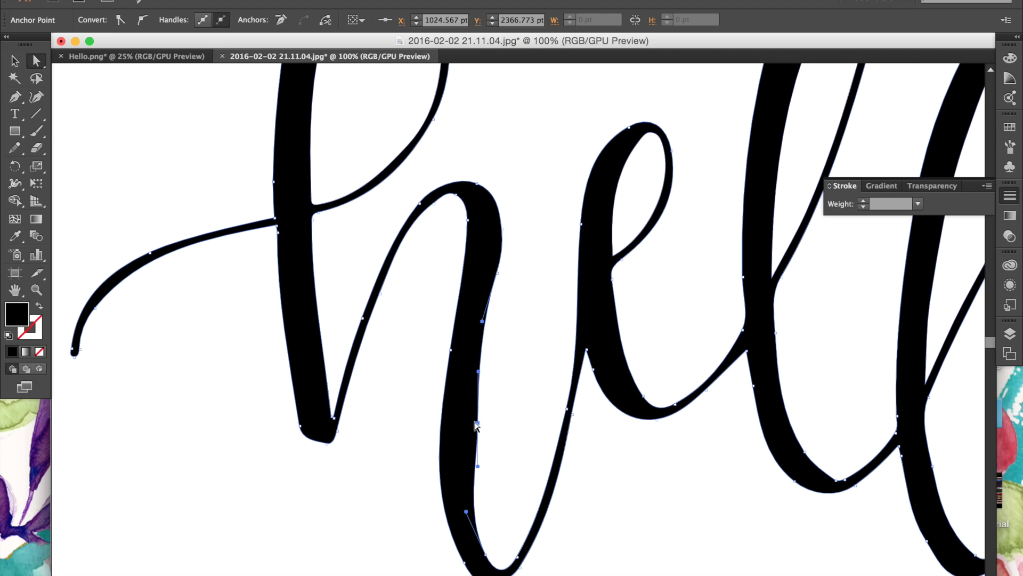
pyautogui.moveTo(466, 508); pyautogui.dragTo(474, 508)
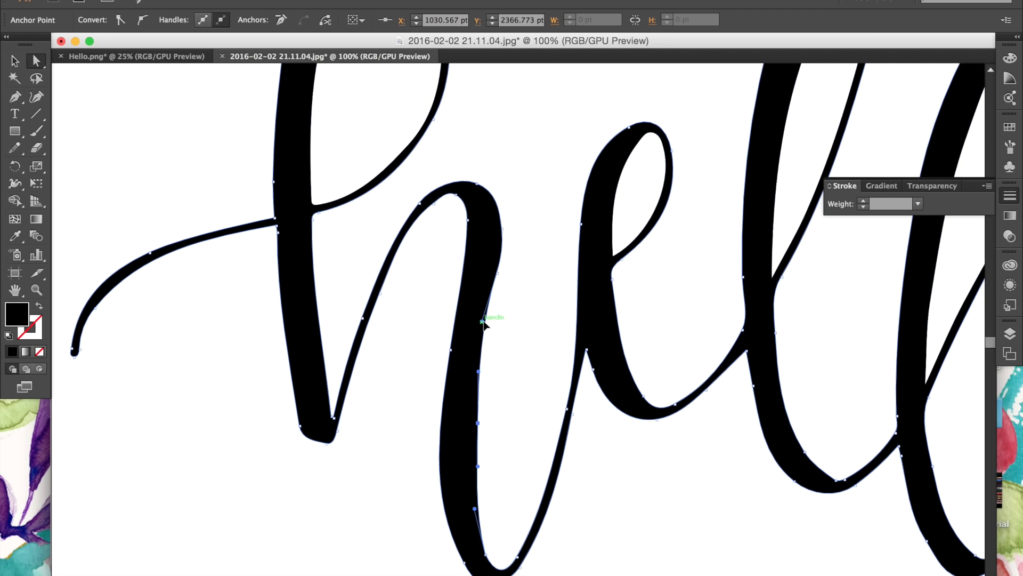
pyautogui.click(516, 320)
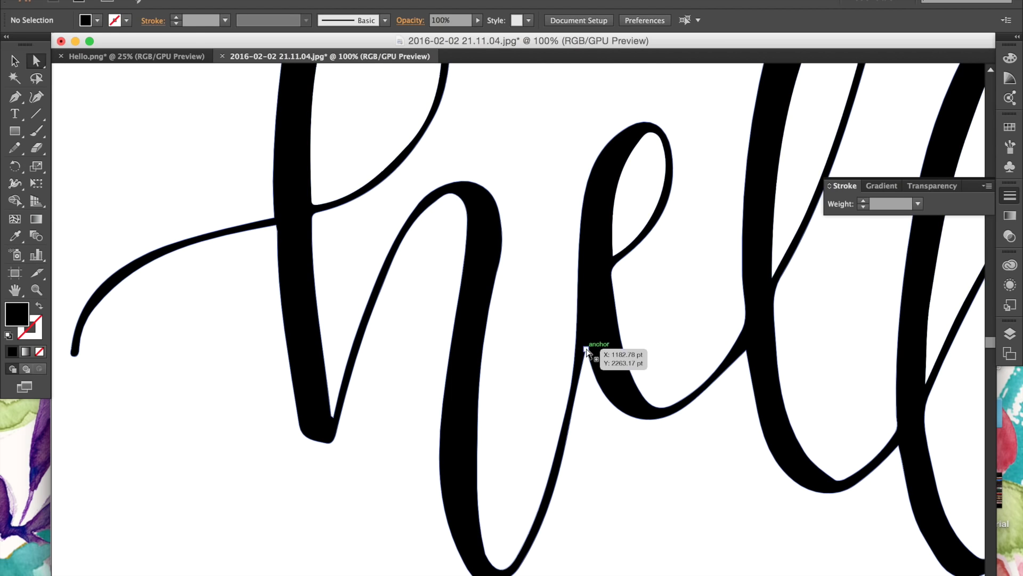
# Step: Pan and zoom across the traced hello lettering to review it
pyautogui.scroll(3, 514, 267)
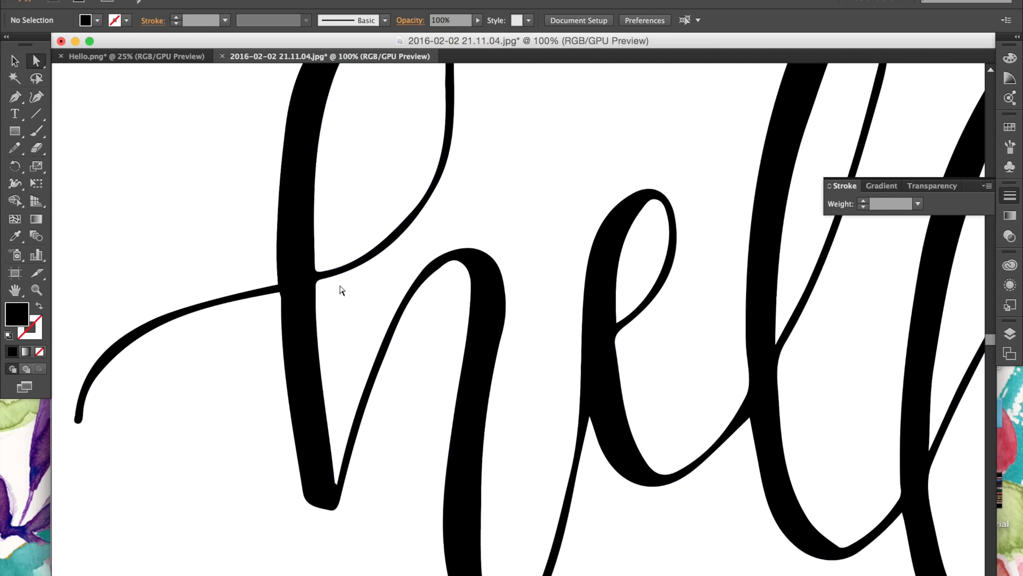
pyautogui.hscroll(10, 435, 259)
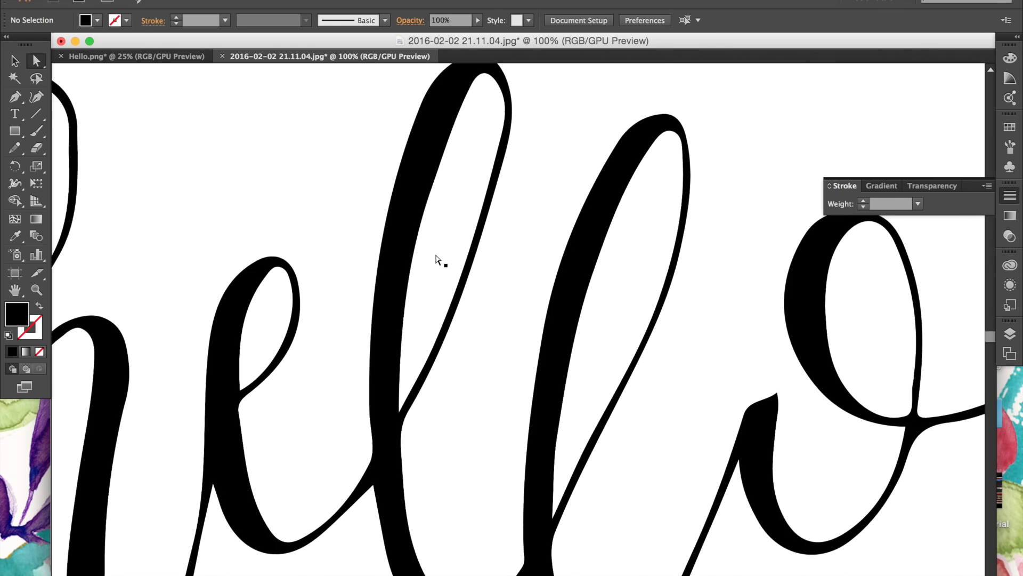
pyautogui.hscroll(10, 435, 258)
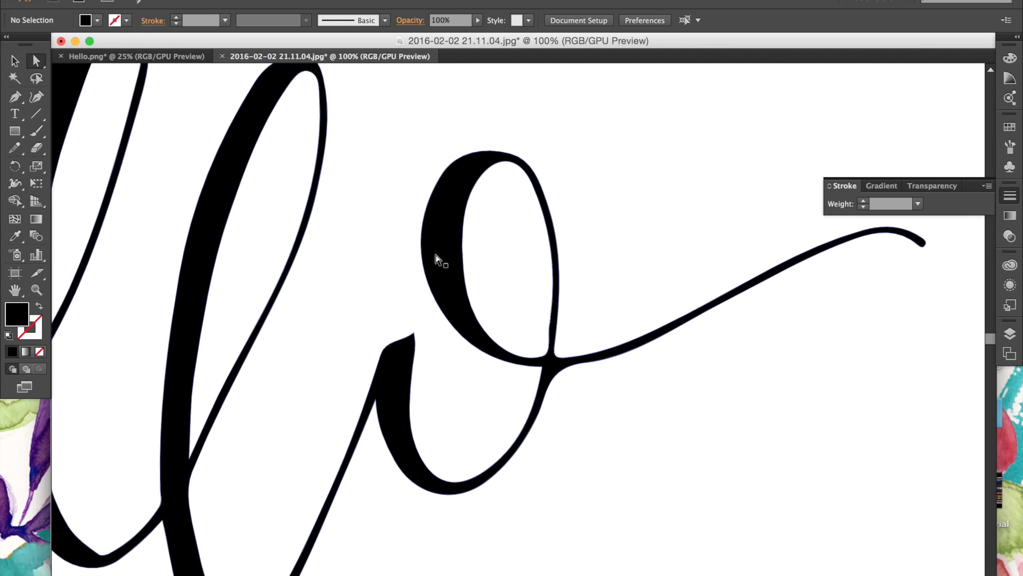
pyautogui.scroll(-4, 435, 258)
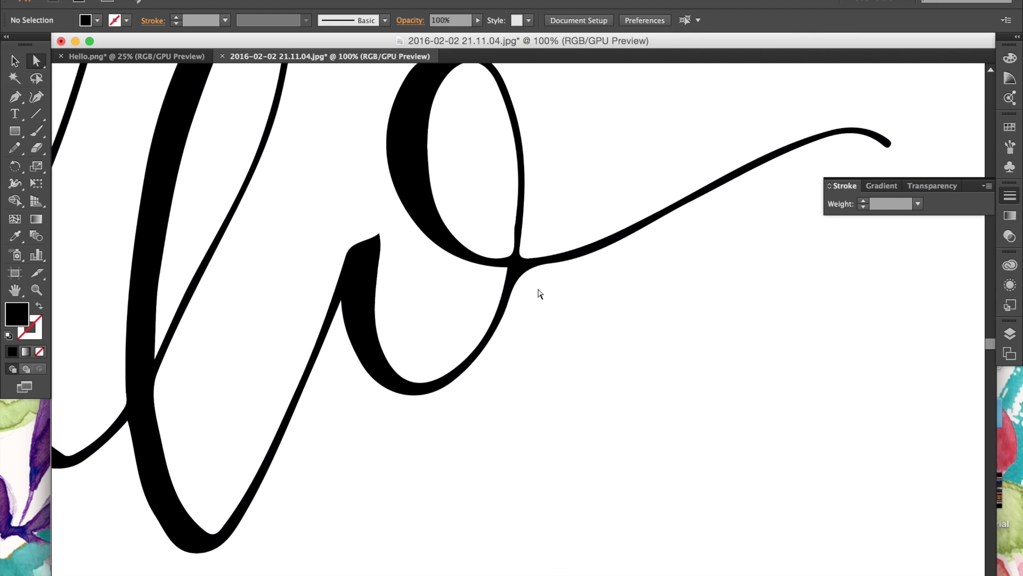
pyautogui.hscroll(-8, 528, 280)
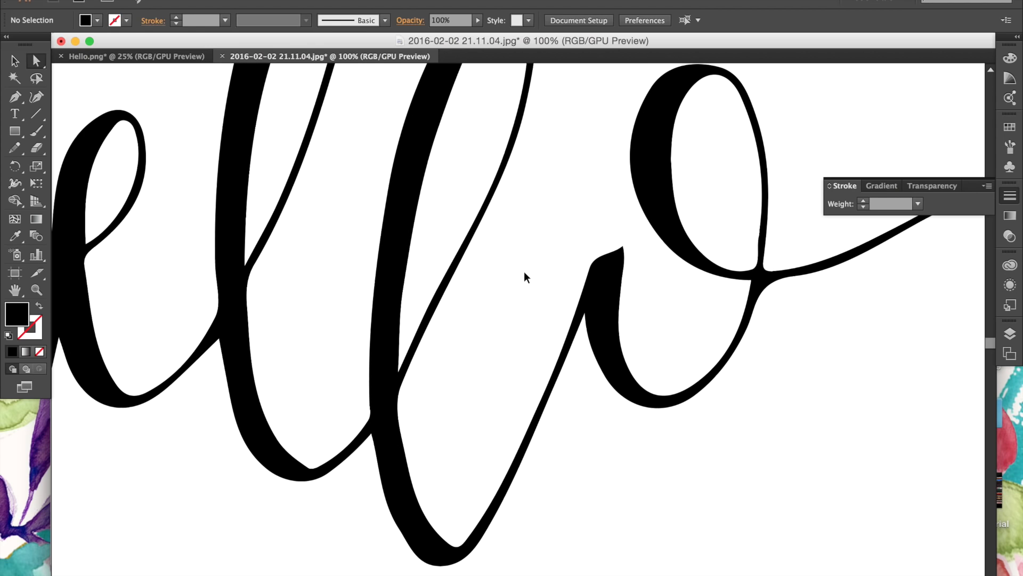
pyautogui.press('super+minus')
pyautogui.press('super+minus')
pyautogui.press('super+minus')
pyautogui.press('super+minus')
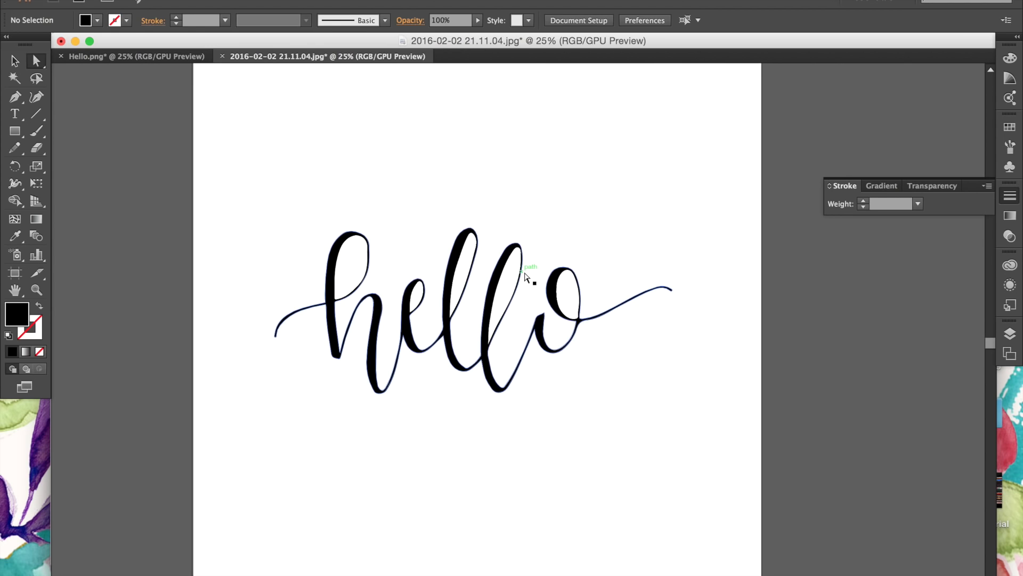
pyautogui.press('super+plus')
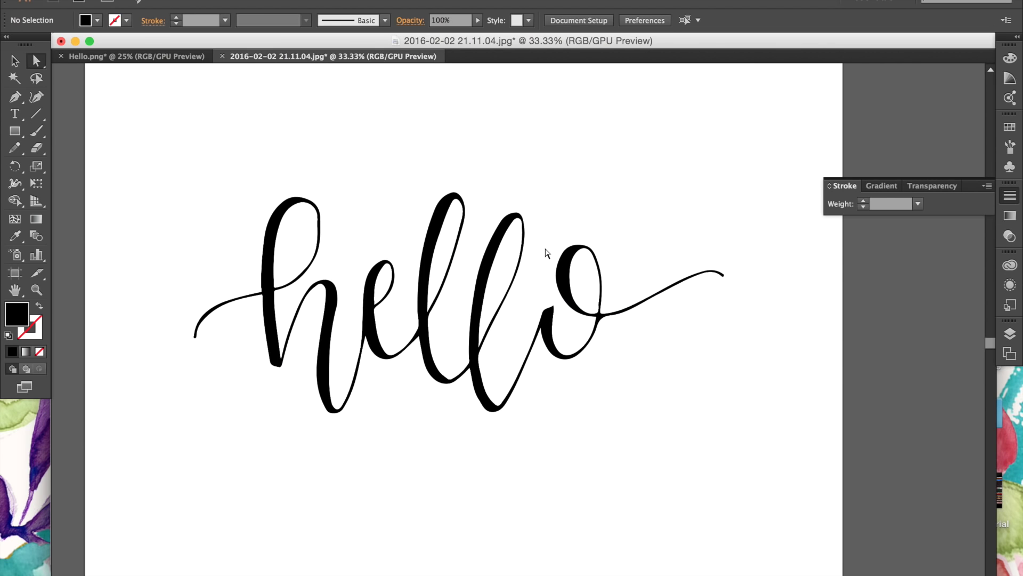
# Step: Switch to the Hello.png document
pyautogui.hscroll(-2, 548, 256)
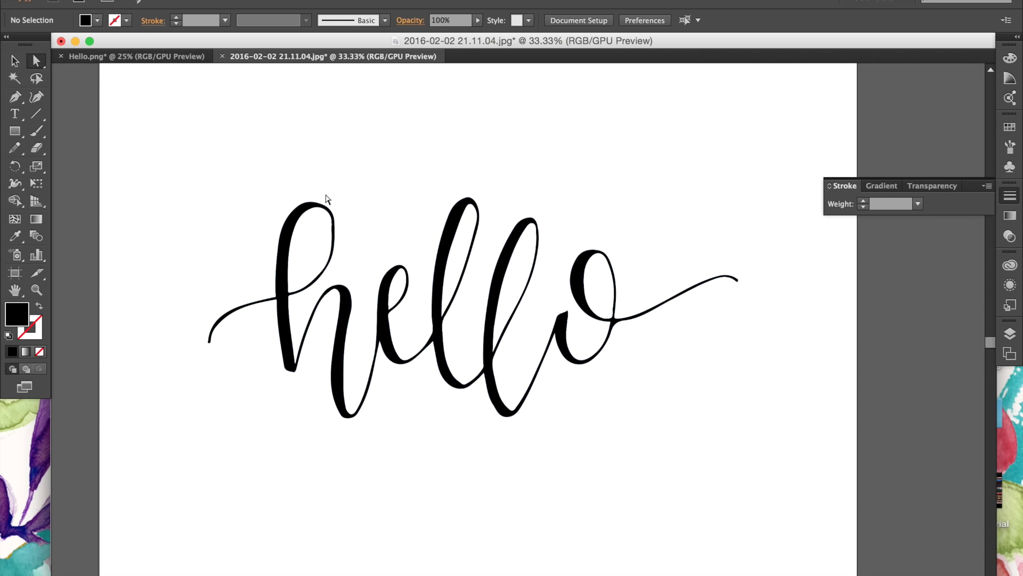
pyautogui.hscroll(-2, 209, 136)
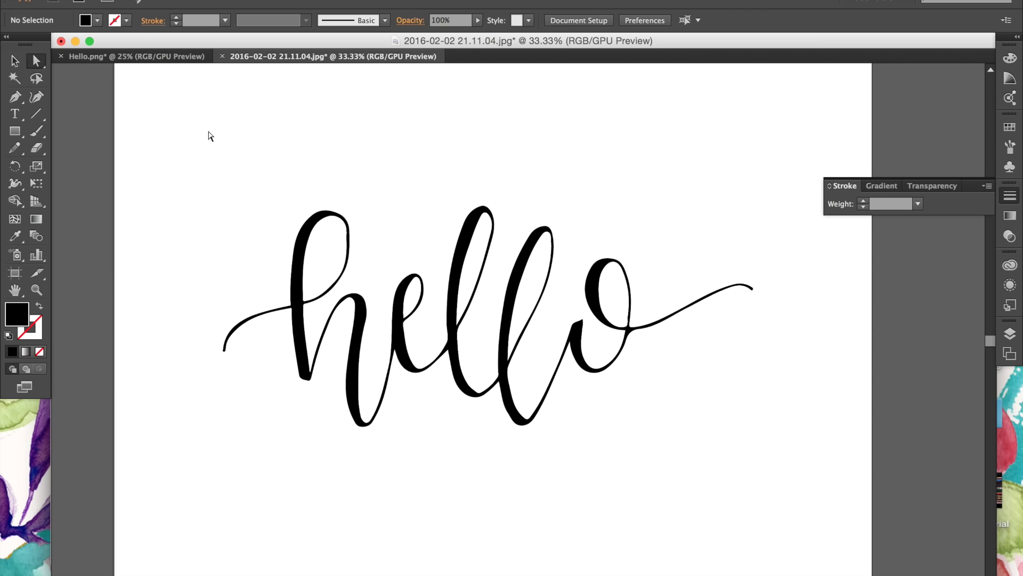
pyautogui.click(131, 56)
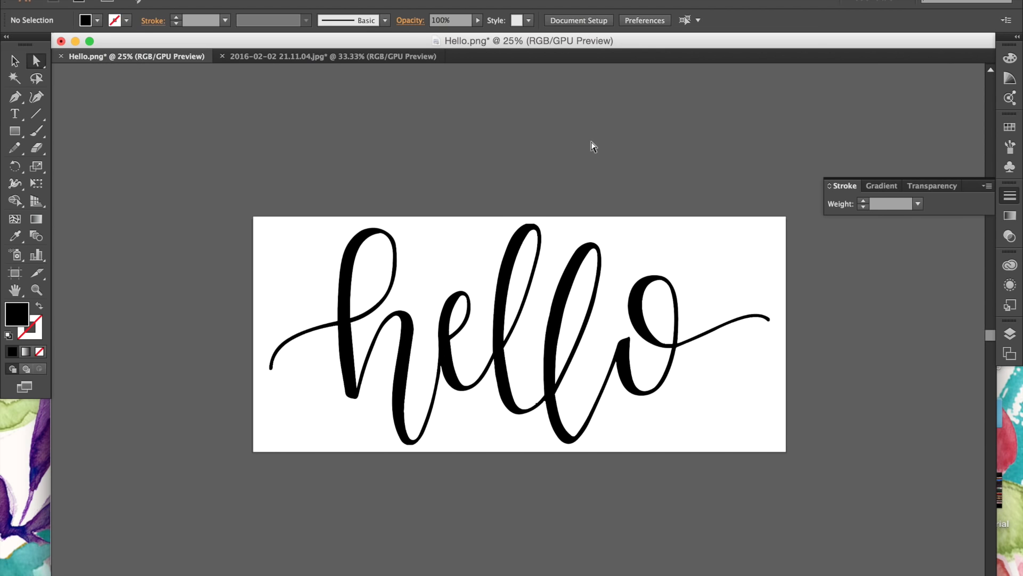
# Step: Zoom in and pan across the Hello.png lettering, zoom back out, then open the File menu
pyautogui.press('super+equal')
pyautogui.press('super+equal')
pyautogui.hscroll(-3, 589, 144)
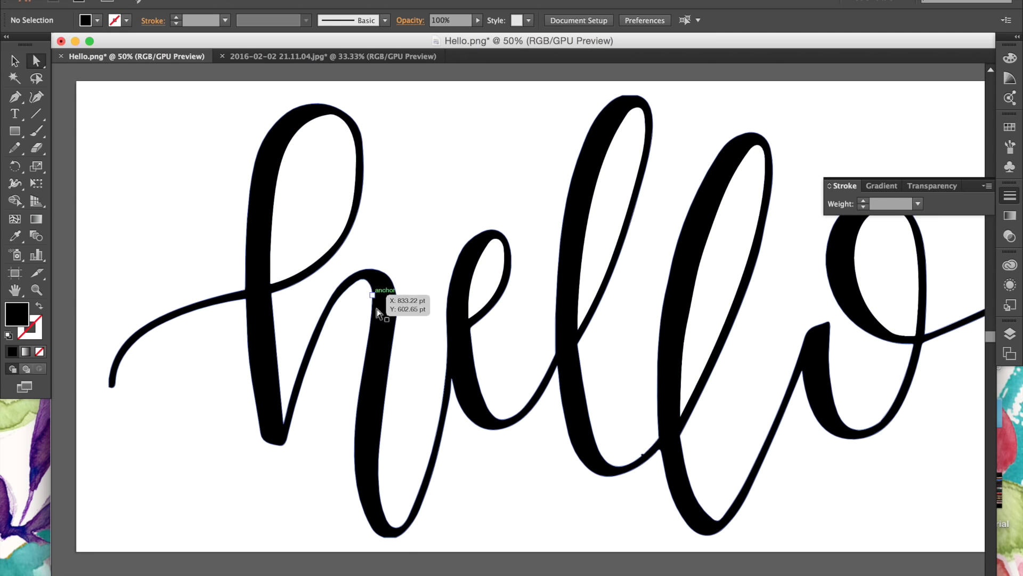
pyautogui.hscroll(3, 507, 325)
pyautogui.hscroll(7, 507, 325)
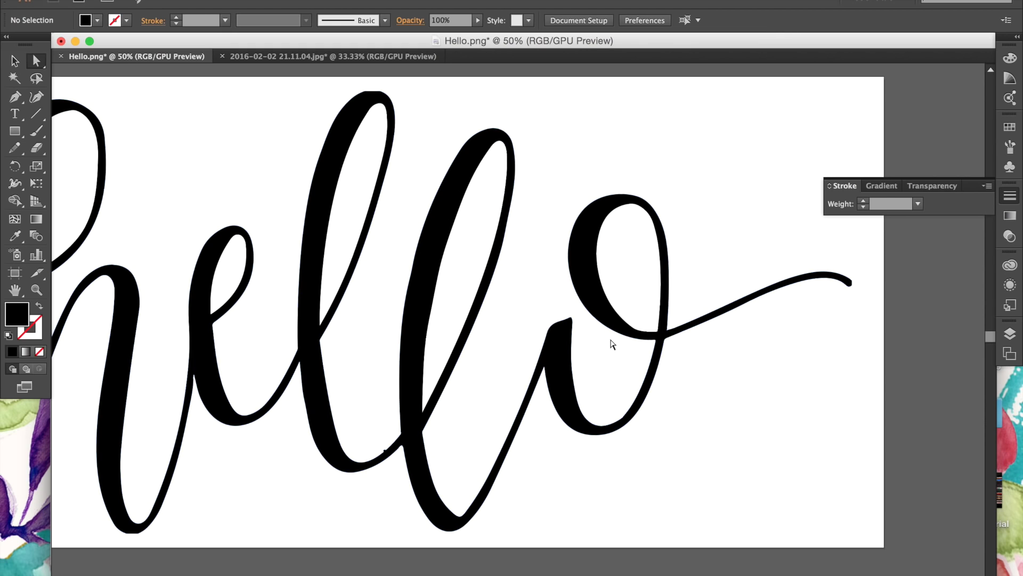
pyautogui.hscroll(-5, 602, 343)
pyautogui.hscroll(-1, 308, 349)
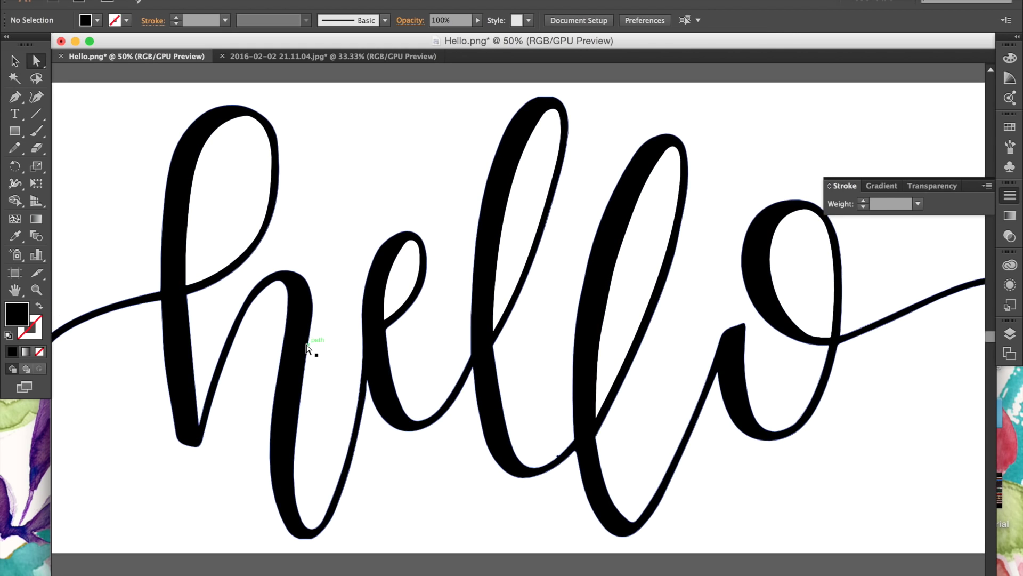
pyautogui.press('super+minus')
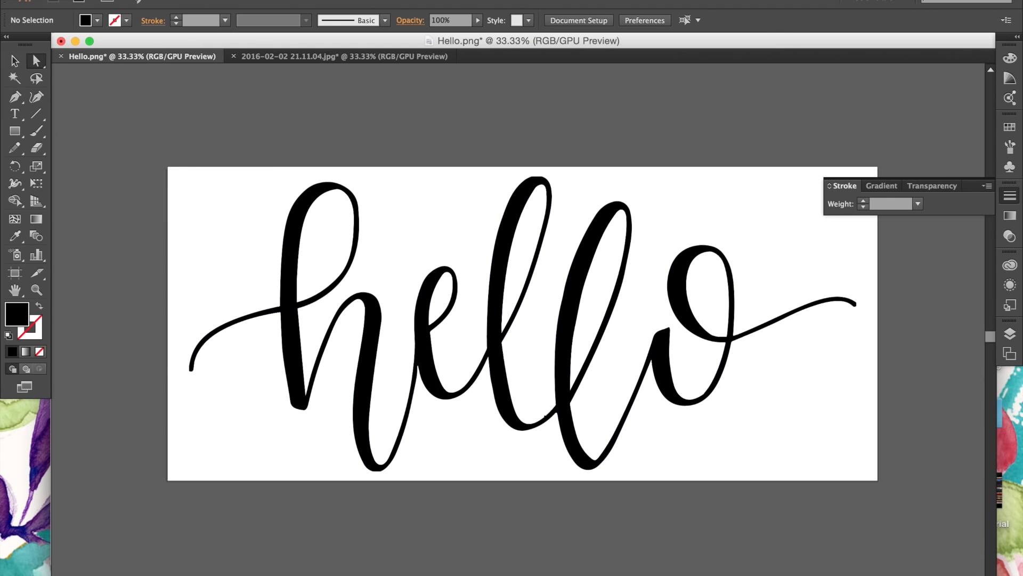
pyautogui.click(163, 2)
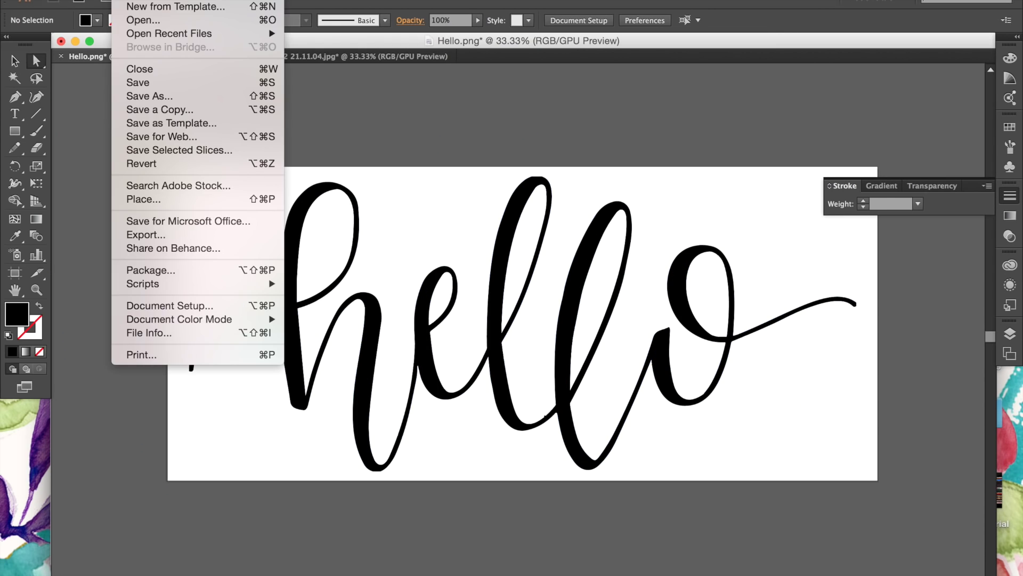
# Step: Save for Web as transparent PNG-24, 3000 × 1325 px, named Hello.png on the Desktop
pyautogui.click(142, 137)
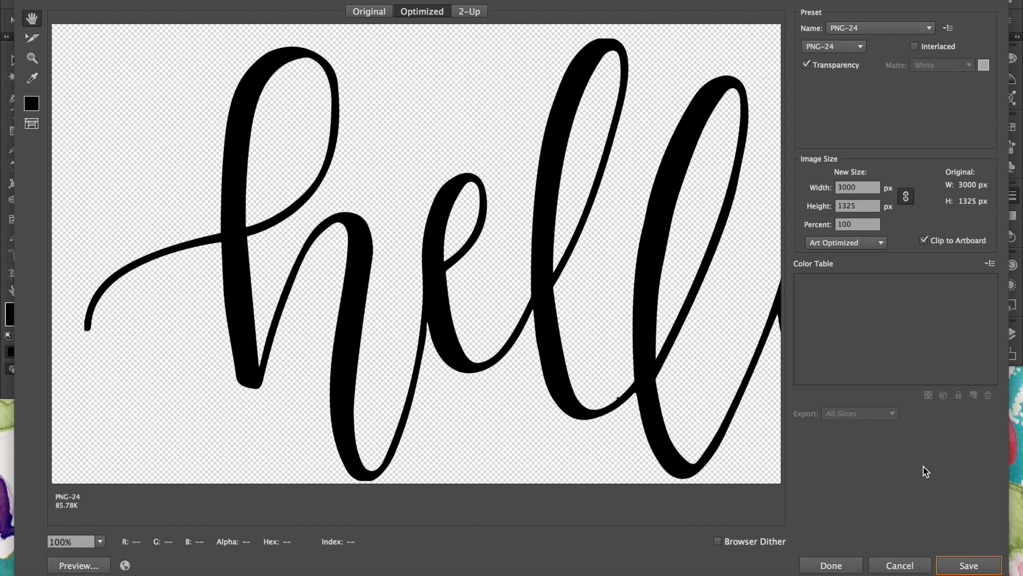
pyautogui.click(968, 564)
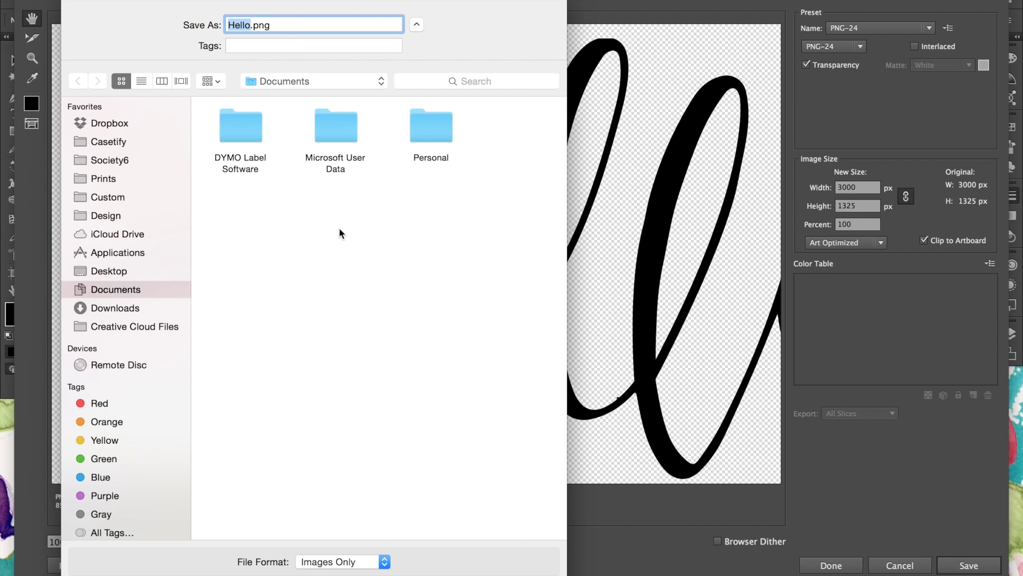
pyautogui.click(114, 268)
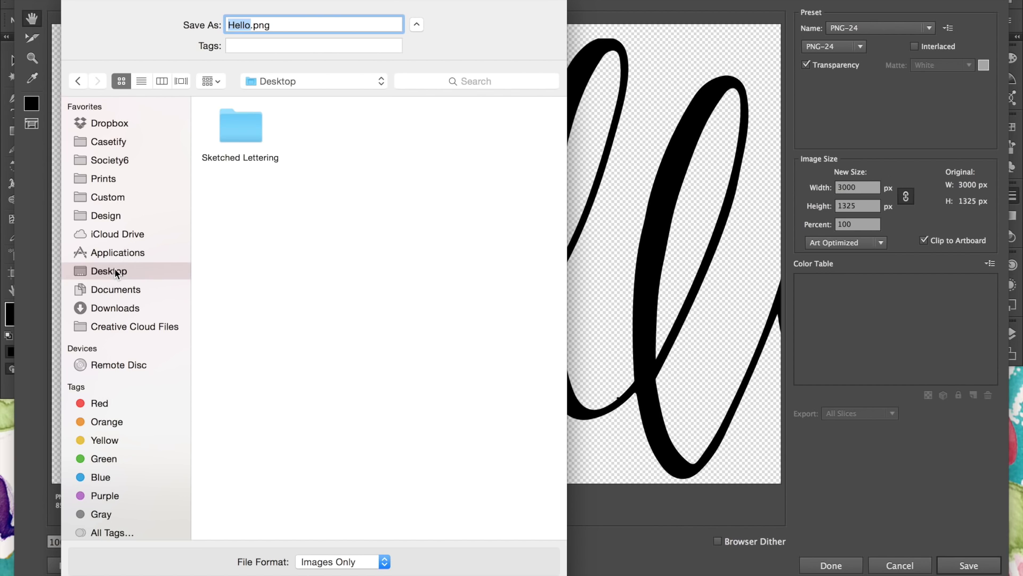
pyautogui.press('Return')
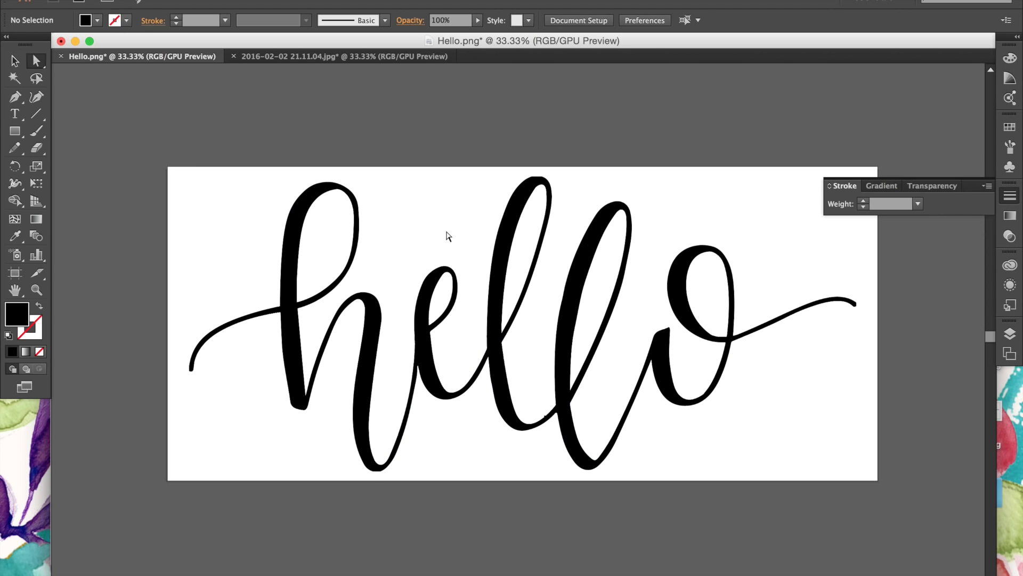
pyautogui.hscroll(2, 447, 236)
pyautogui.scroll(-1, 447, 236)
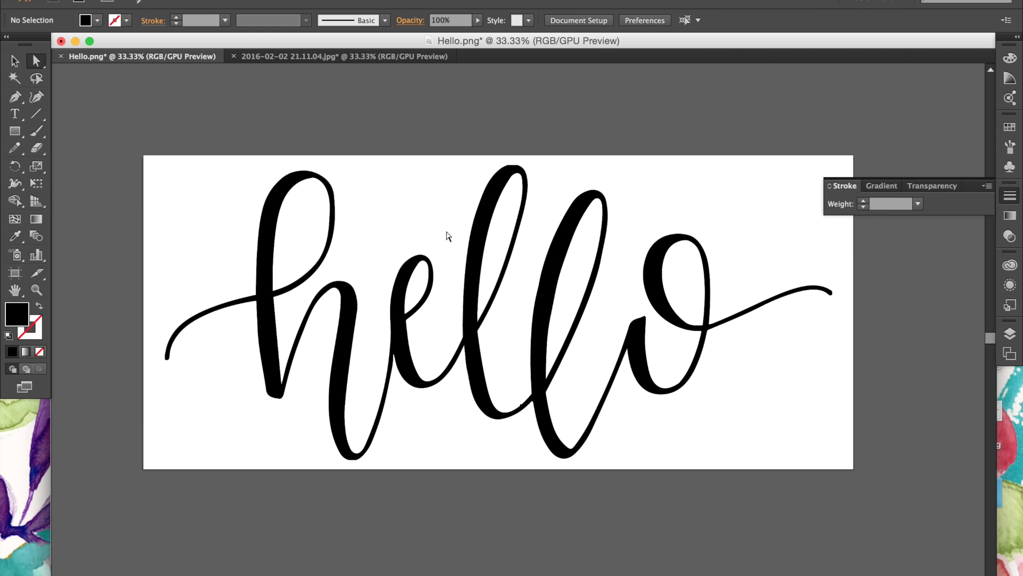
pyautogui.hscroll(-1, 447, 236)
pyautogui.scroll(1, 447, 236)
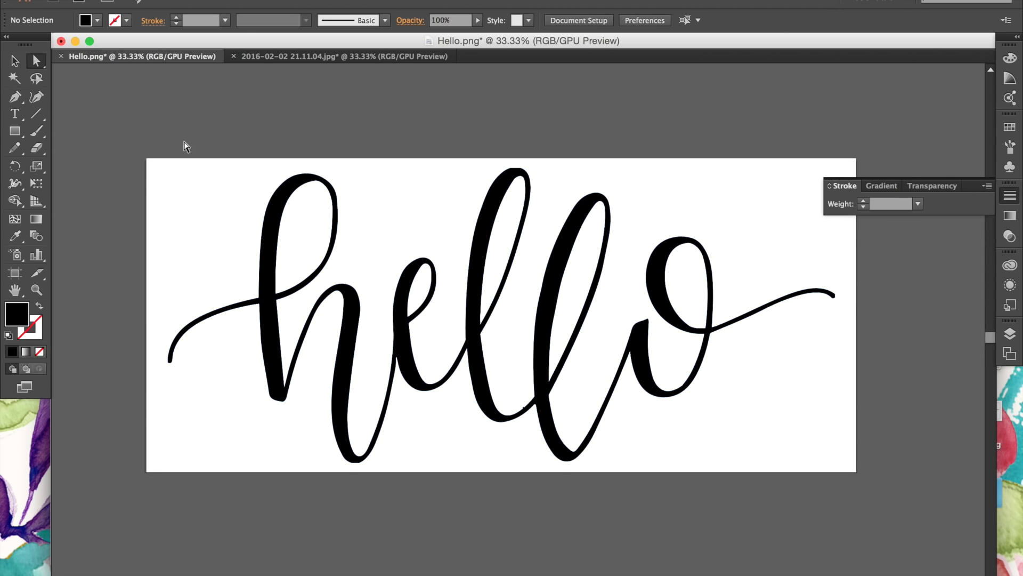
pyautogui.scroll(2, 260, 158)
pyautogui.hscroll(1, 260, 159)
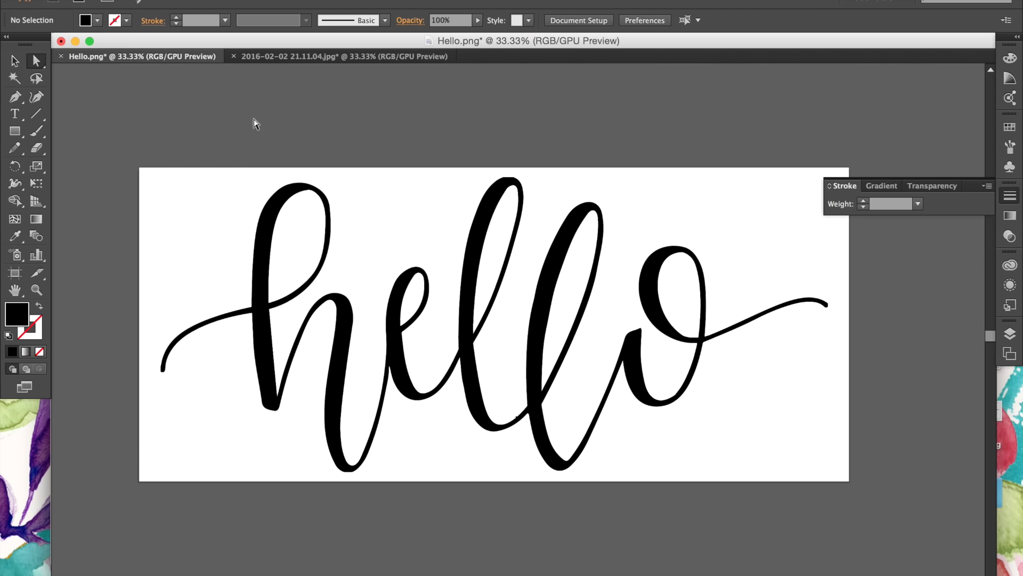
pyautogui.hscroll(-1, 252, 139)
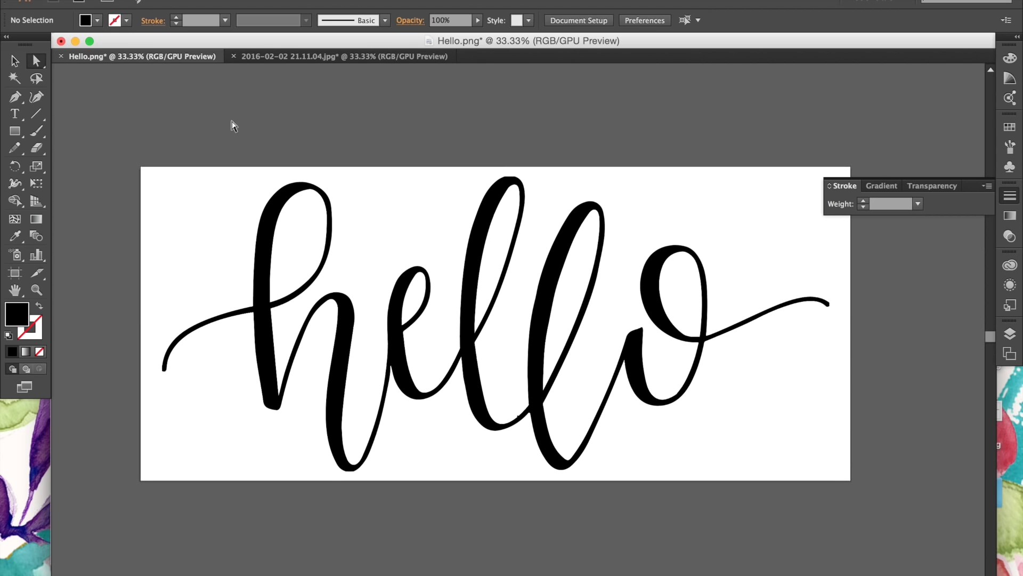